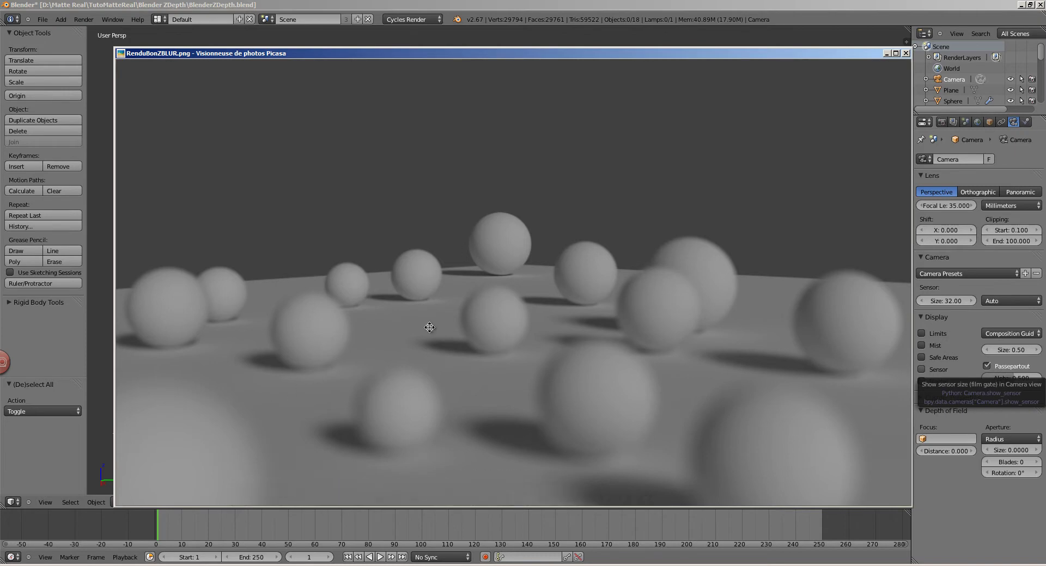
Close the blurred render RenduBonZBLUR.png in Picasa Photo Viewer
left_click(906, 54)
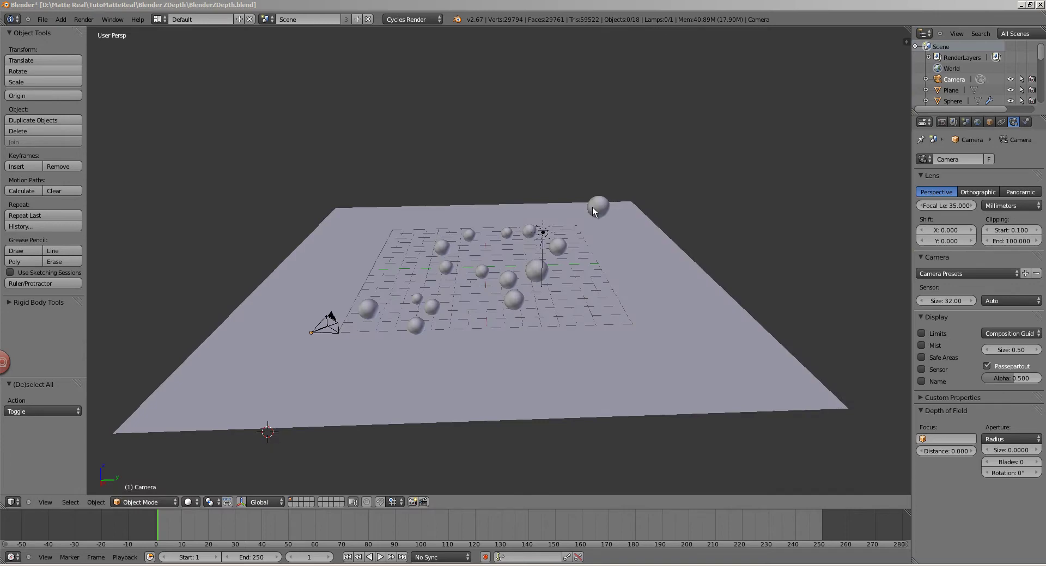
mouse_move(380, 293)
middle_mouse_down()
mouse_move(384, 283)
mouse_move(344, 305)
mouse_move(685, 164)
middle_mouse_up()
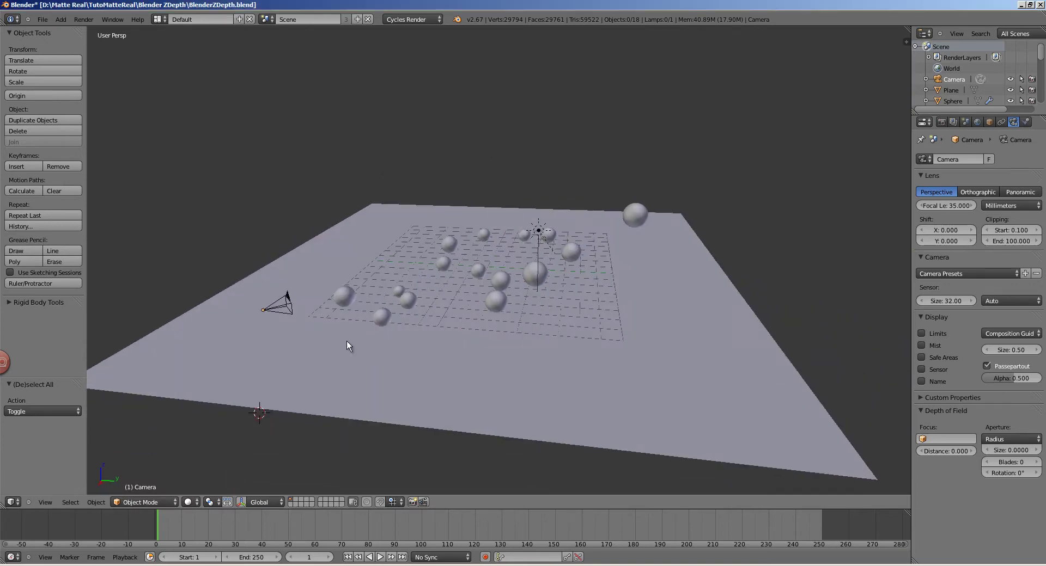
middle_click_drag(347, 341, 440, 330)
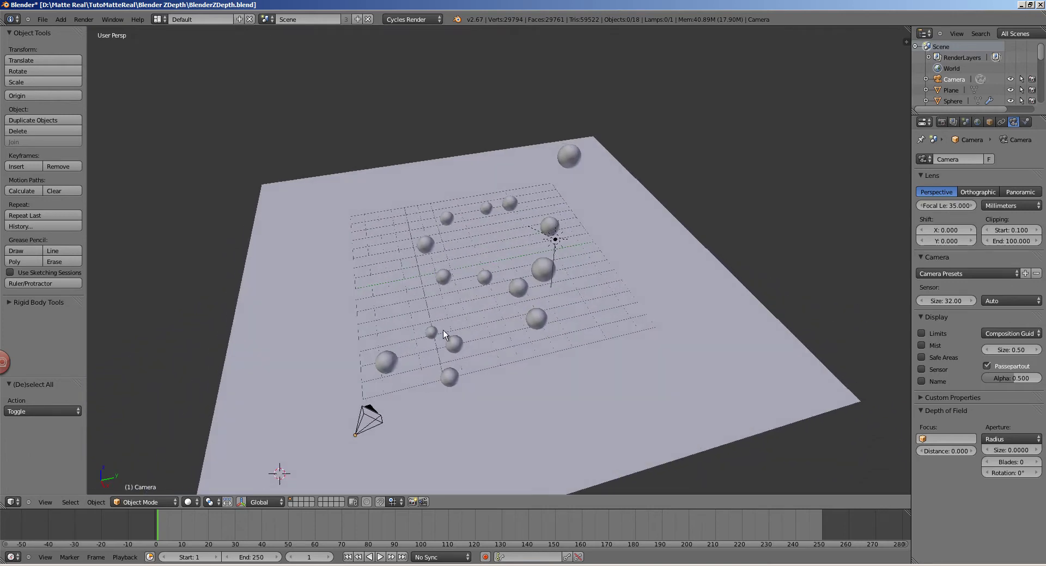
mouse_move(553, 177)
middle_mouse_down()
mouse_move(407, 348)
mouse_move(361, 348)
mouse_move(472, 251)
middle_mouse_up()
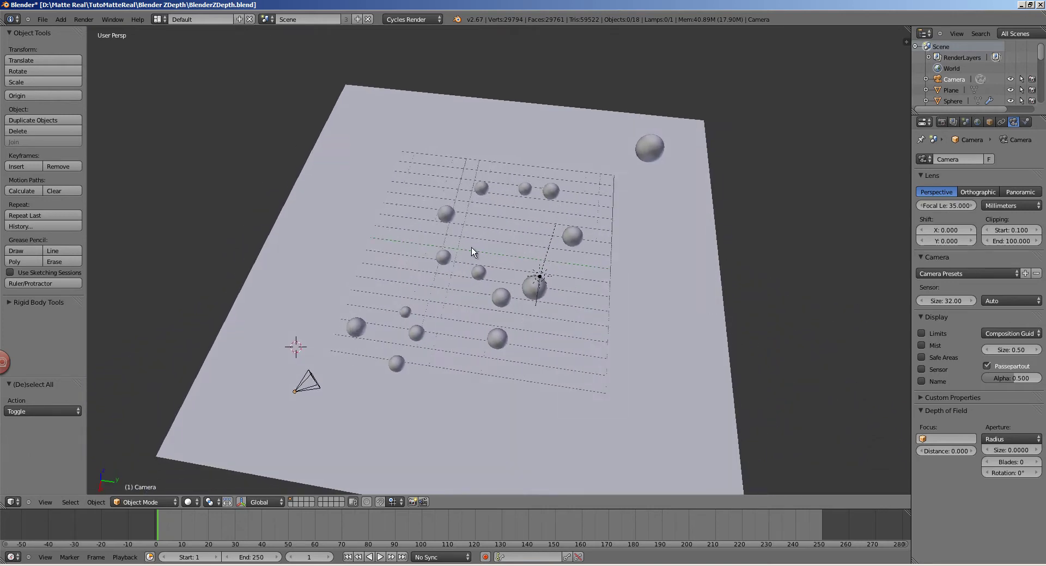
middle_click_drag(657, 157, 603, 171)
middle_click_drag(465, 270, 385, 327)
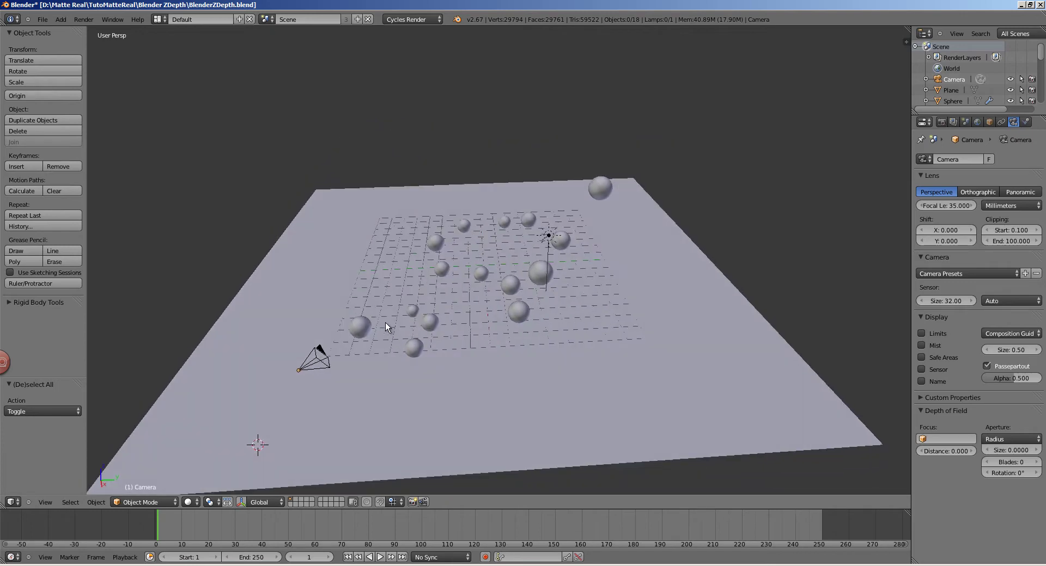
key("KP_0")
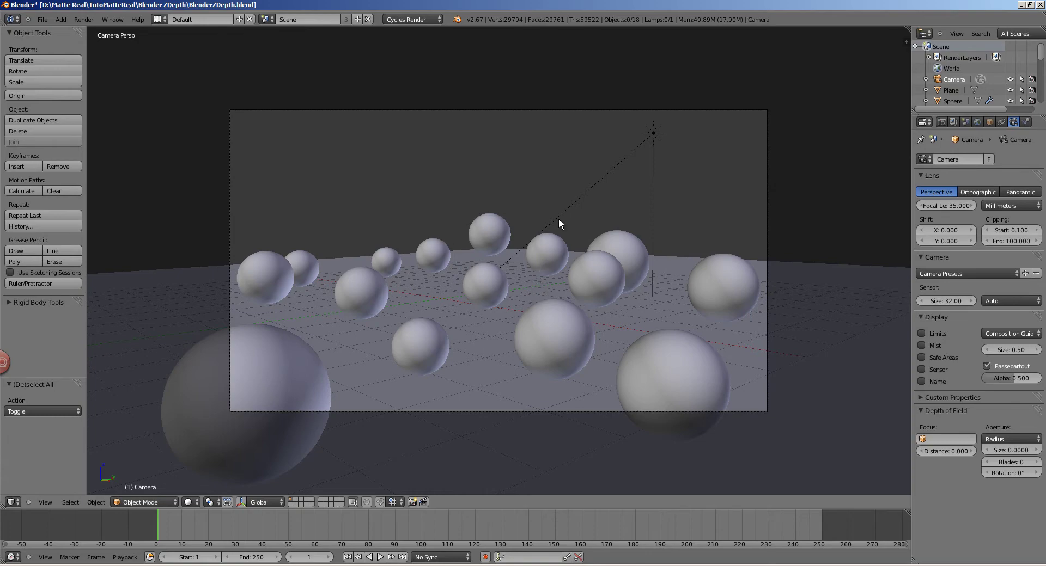
mouse_move(566, 270)
middle_mouse_down()
mouse_move(462, 322)
mouse_move(539, 279)
middle_mouse_up()
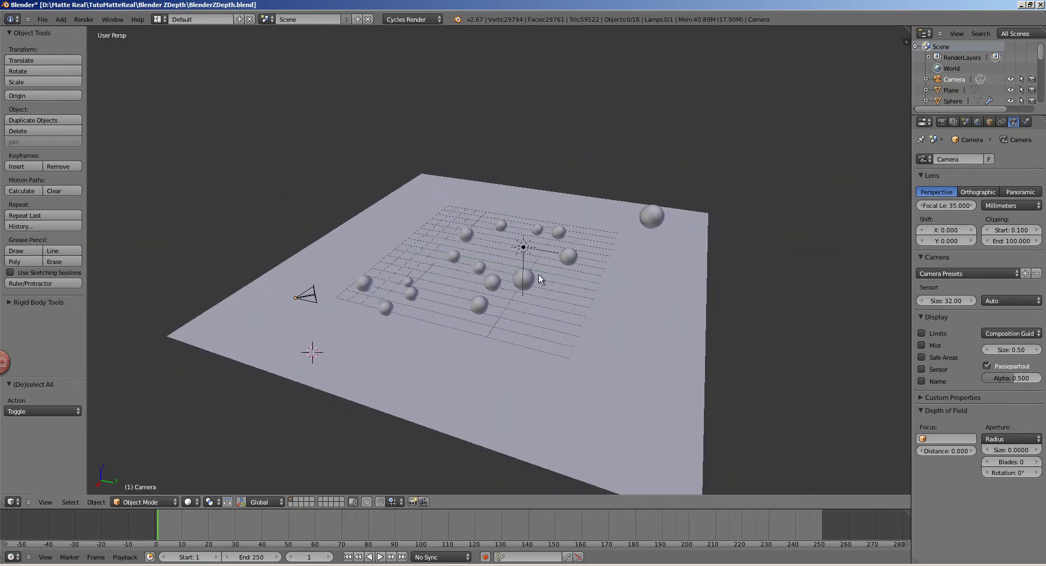
Show the render layer settings with the Z pass beside Combined, and orbit to a lower angle
left_click(953, 122)
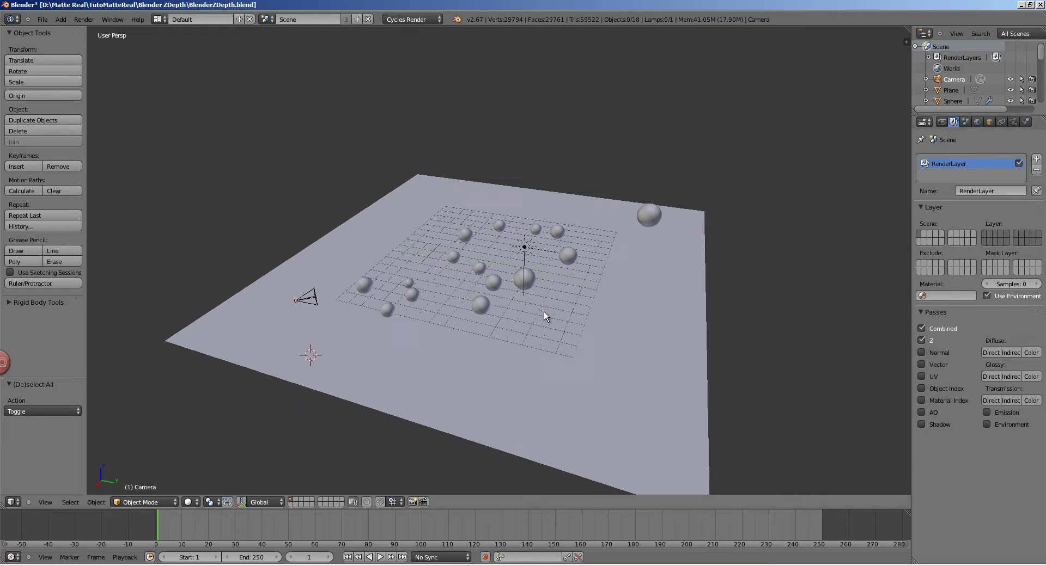
mouse_move(543, 312)
middle_mouse_down()
mouse_move(502, 318)
mouse_move(531, 290)
mouse_move(480, 324)
middle_mouse_up()
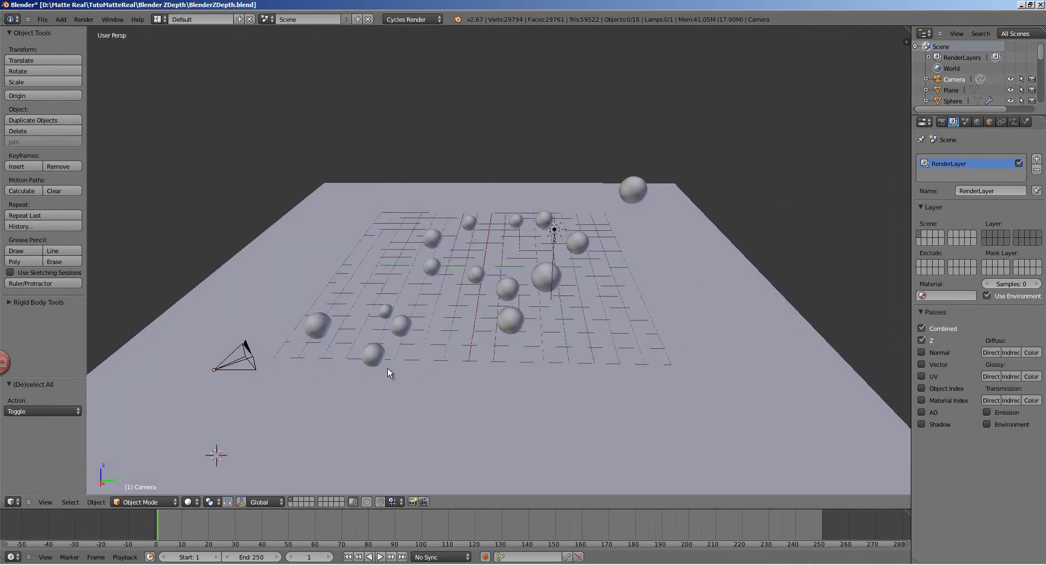
Set the camera's depth-of-field focus object to Sphere.006, checking which sphere it is
right_click(253, 359)
left_click(1013, 122)
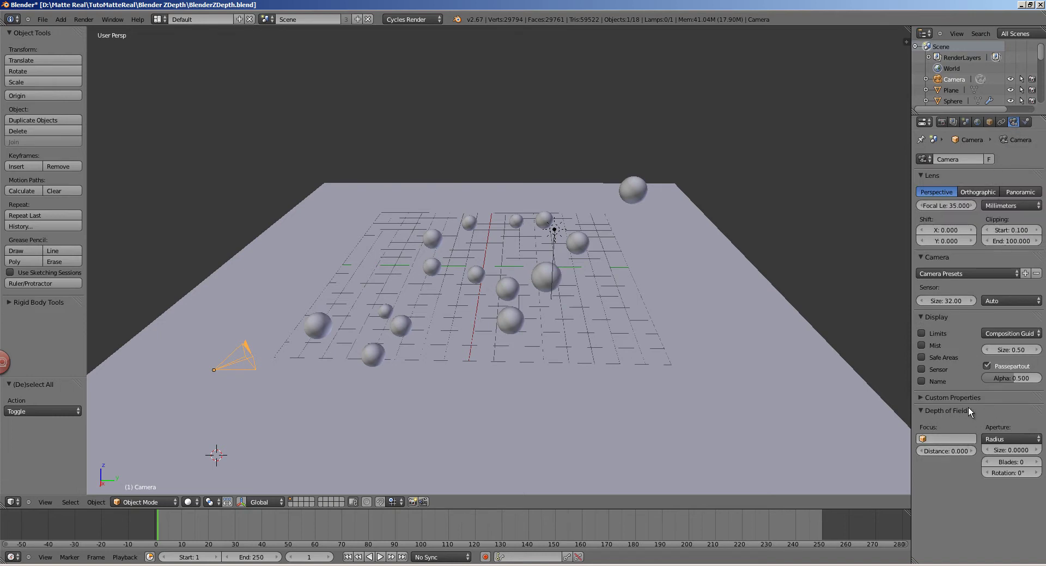
left_click(947, 439)
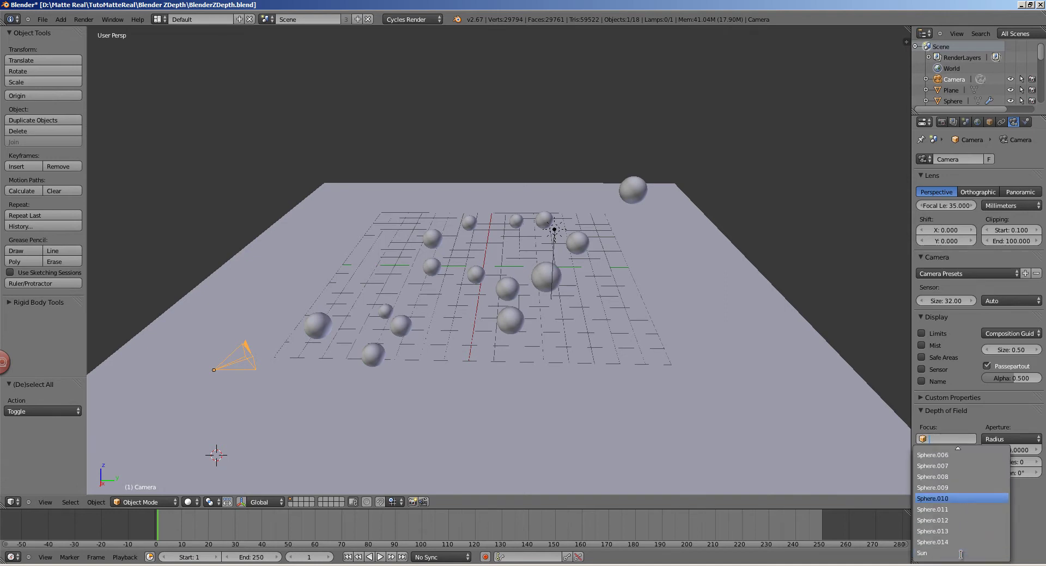
left_click(949, 455)
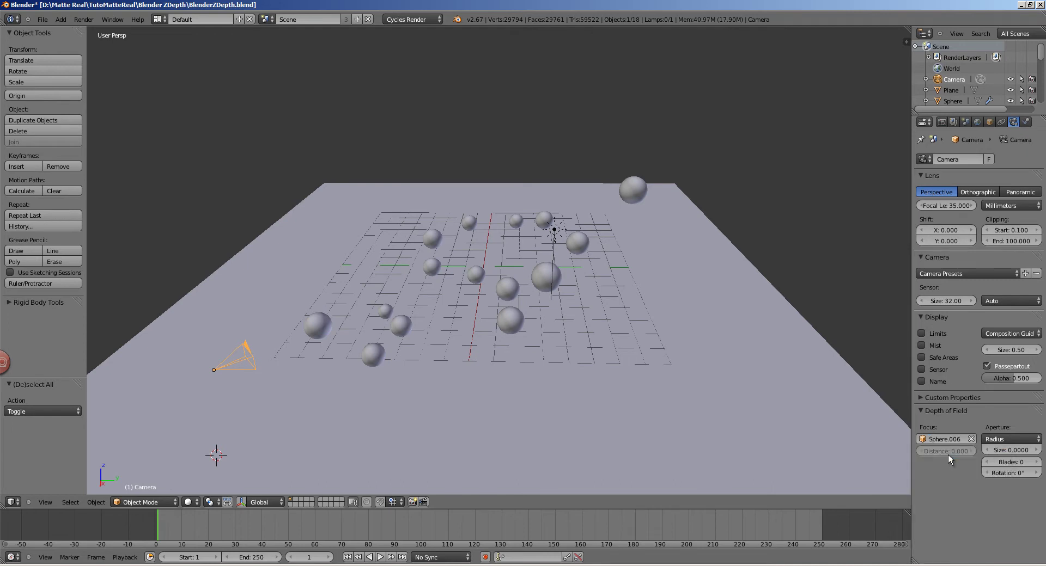
right_click(636, 191)
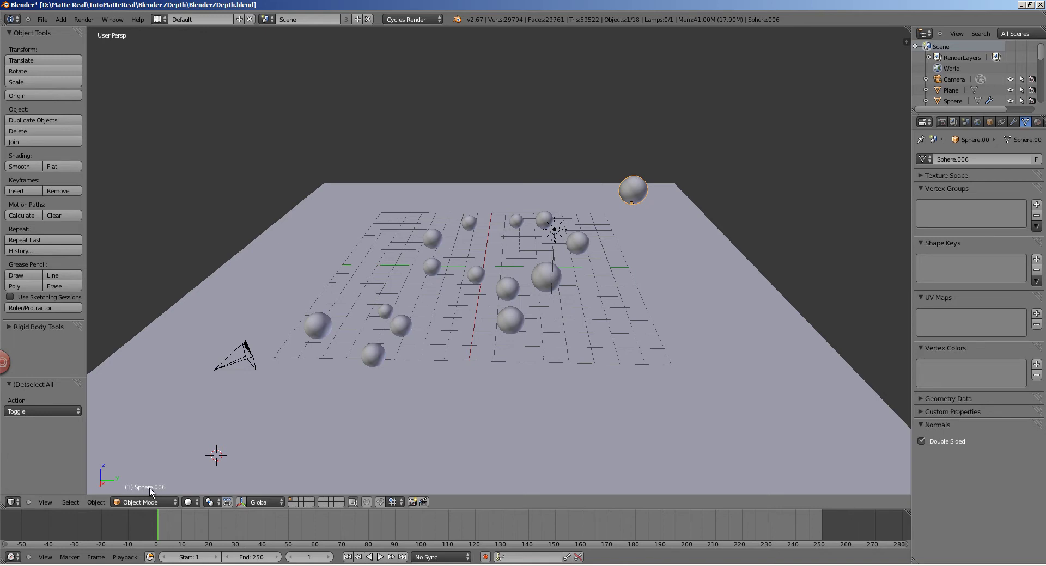
right_click(239, 366)
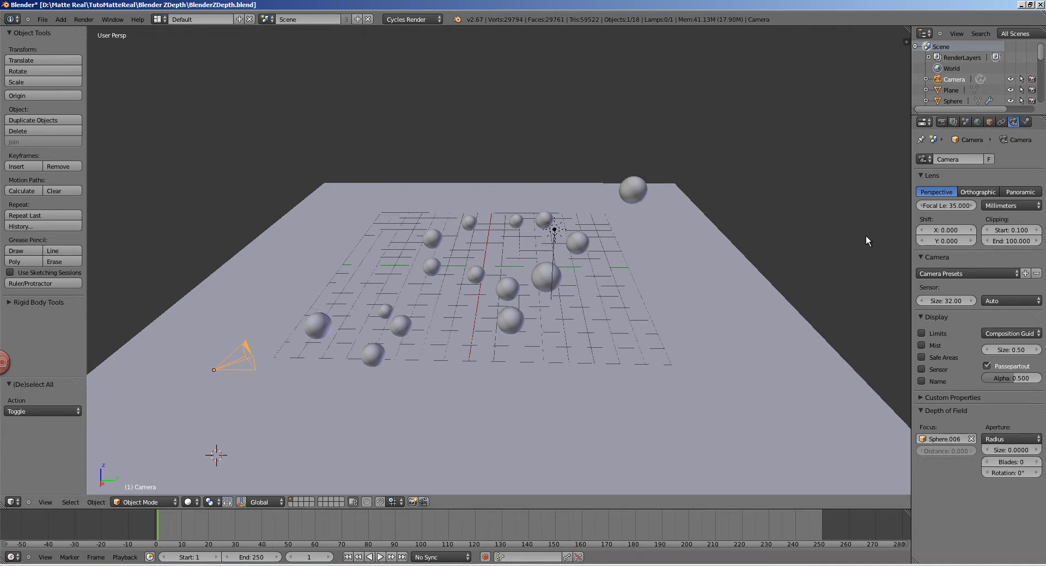
Render the current frame, then enable Use Nodes and Backdrop in the Compositing layout
left_click(942, 122)
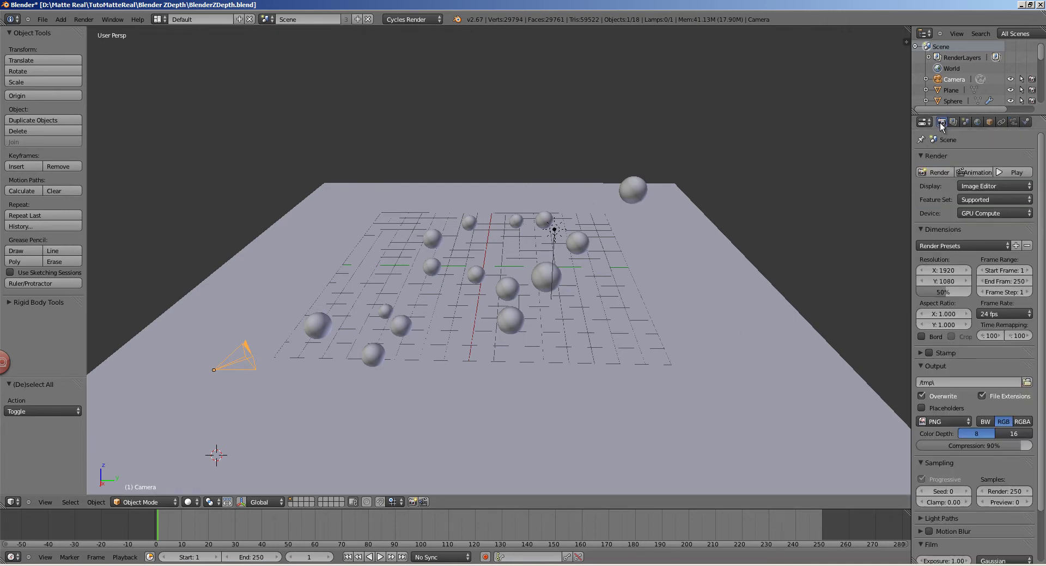
left_click(937, 174)
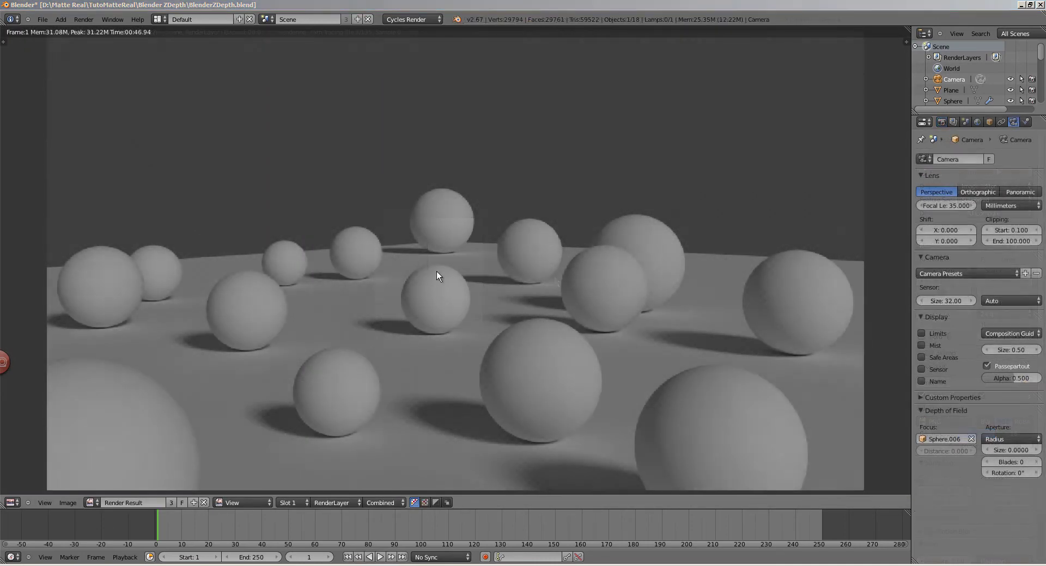
left_click(159, 19)
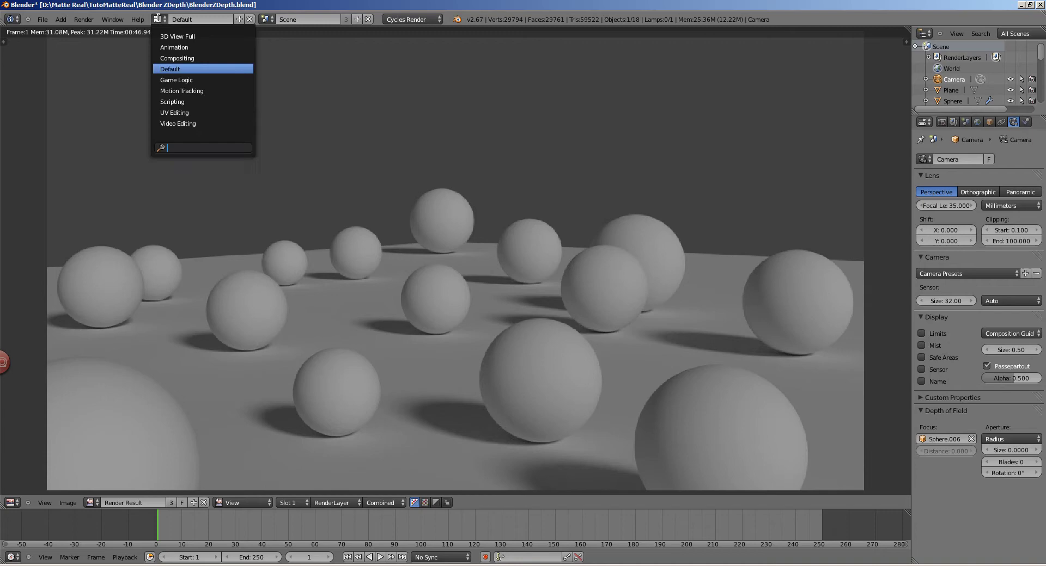
left_click(174, 54)
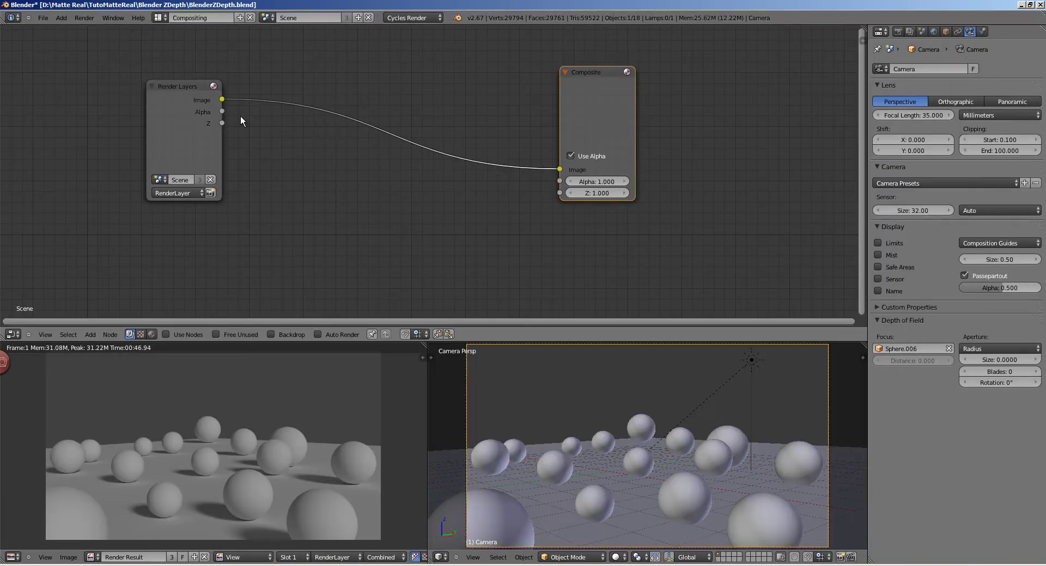
left_click(270, 334)
left_click(177, 334)
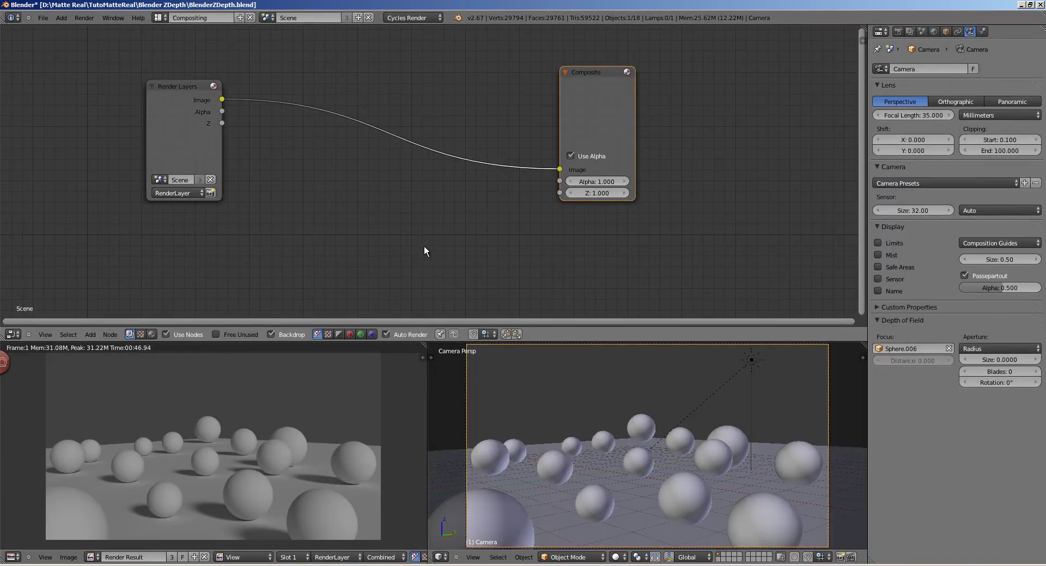
Add a Viewer node below Composite, fed by the Render Layers Image output
key("ctrl+Up")
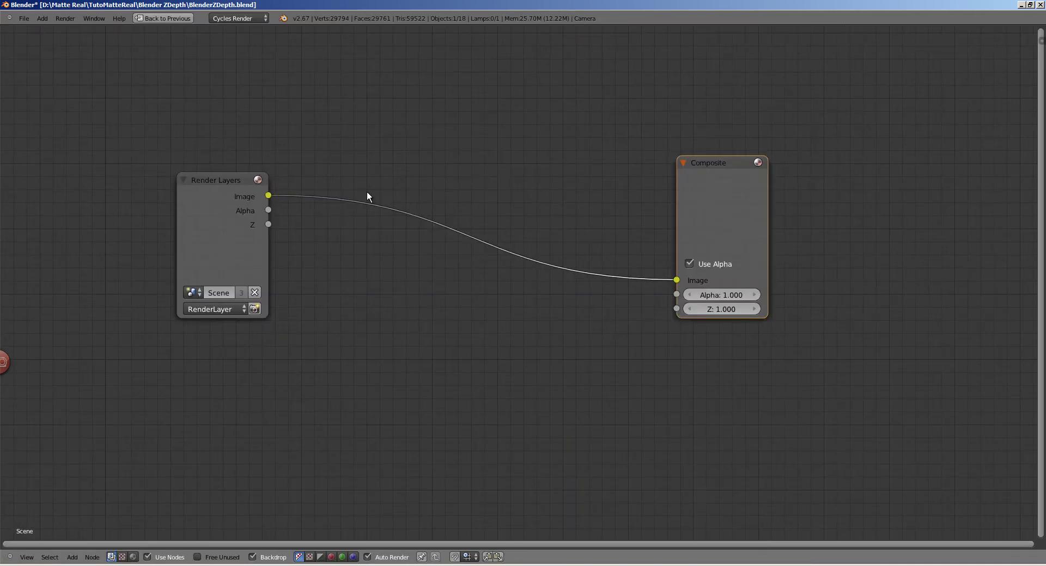
key("shift+a")
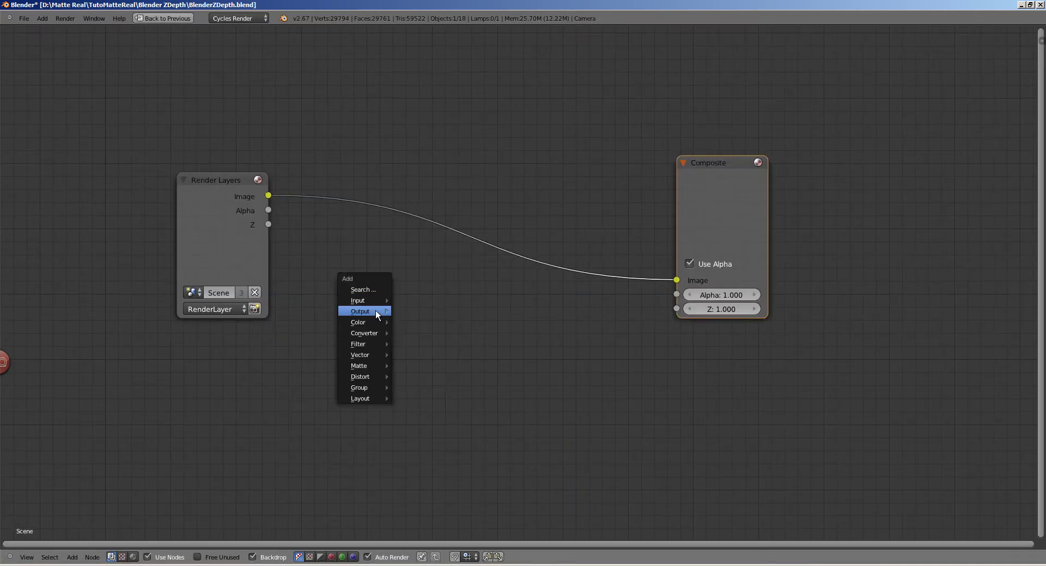
mouse_move(361, 311)
left_click(415, 325)
left_click(713, 364)
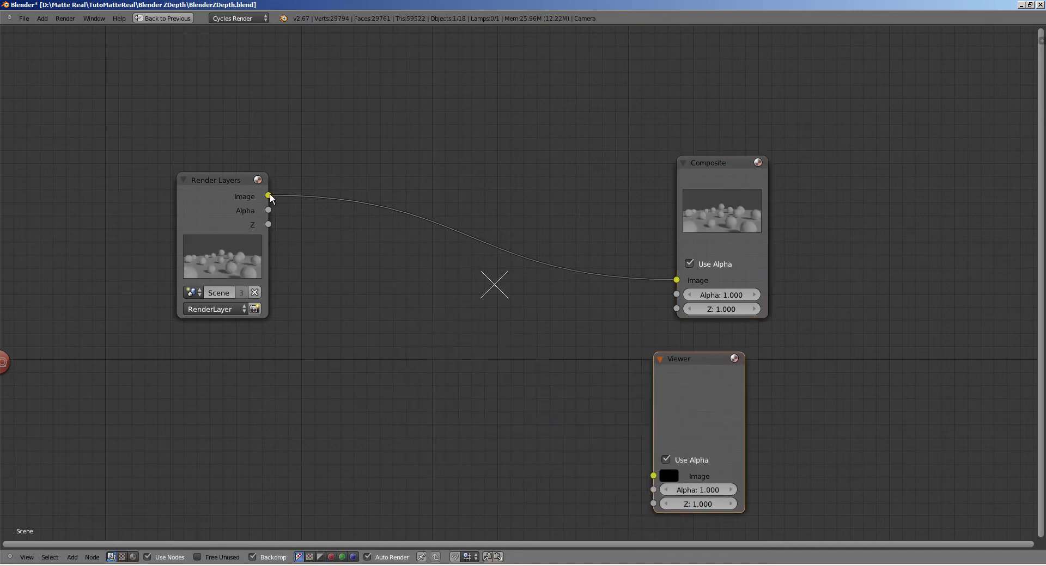
left_click_drag(268, 195, 654, 476)
scroll(431, 375, "down", 1)
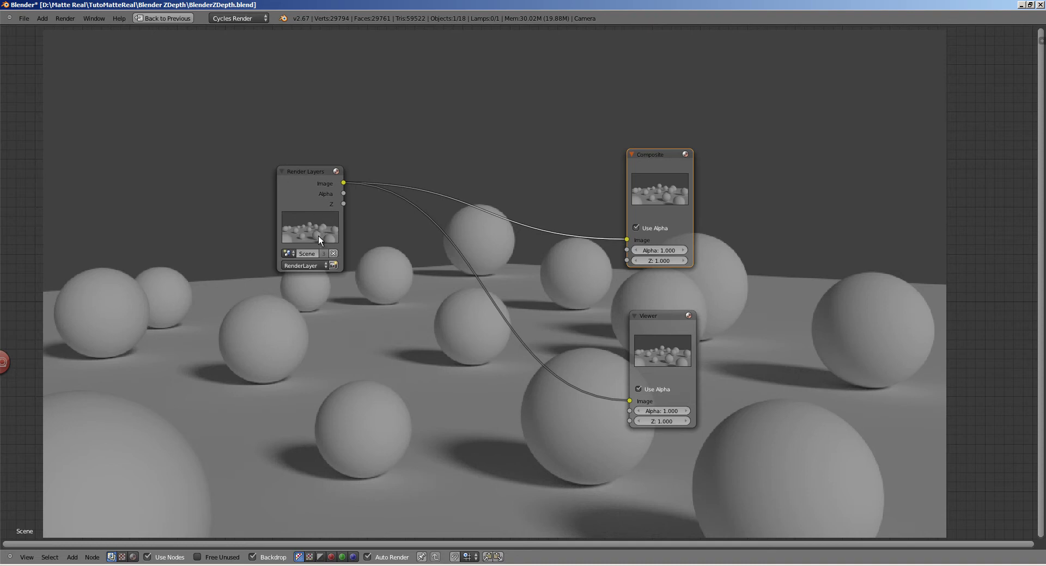
Insert a Defocus node fed by Image and Z, outputting to Viewer and Composite
key("shift+a")
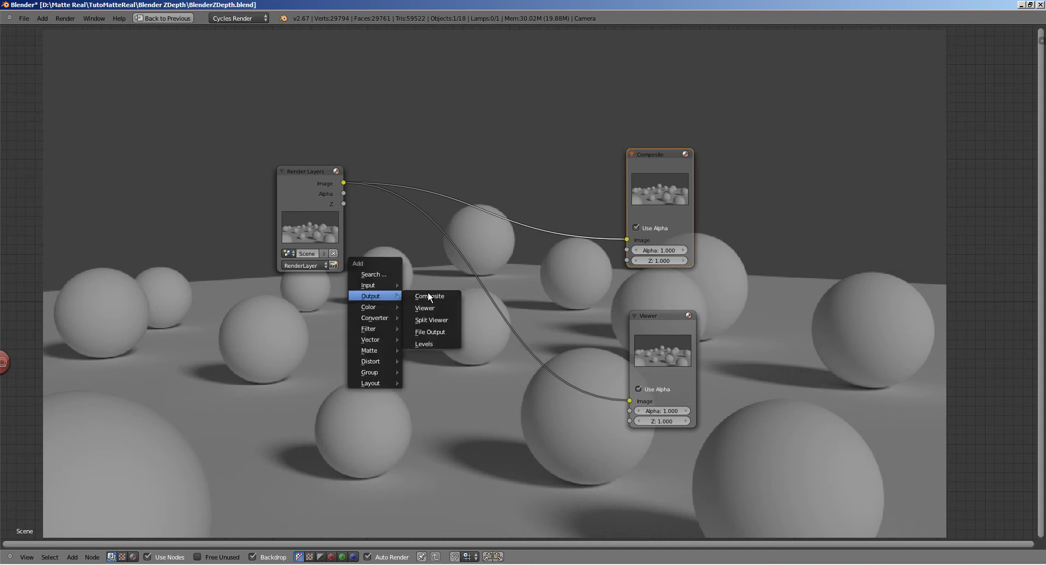
mouse_move(370, 329)
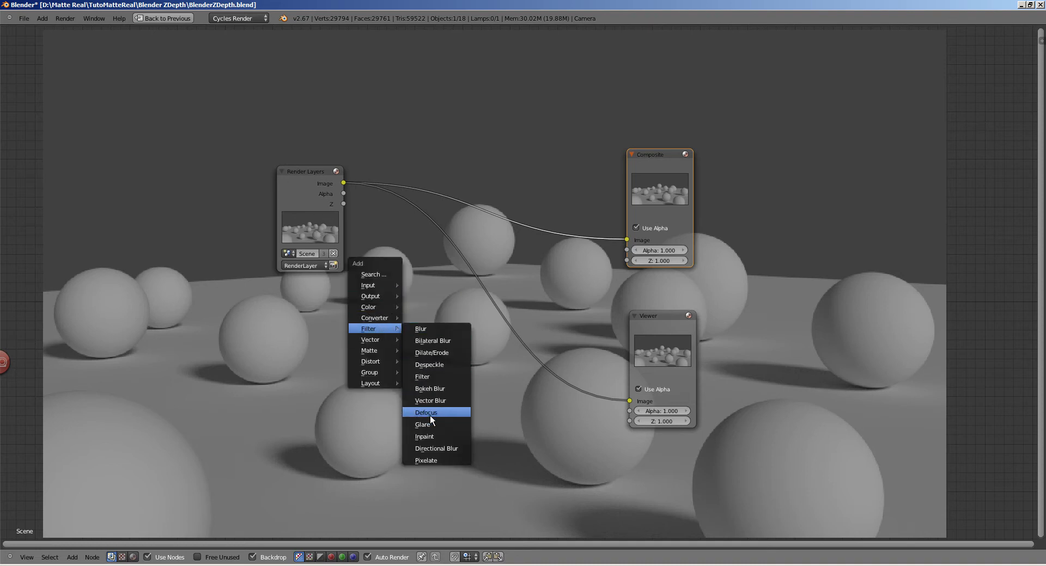
left_click(431, 413)
left_click(457, 255)
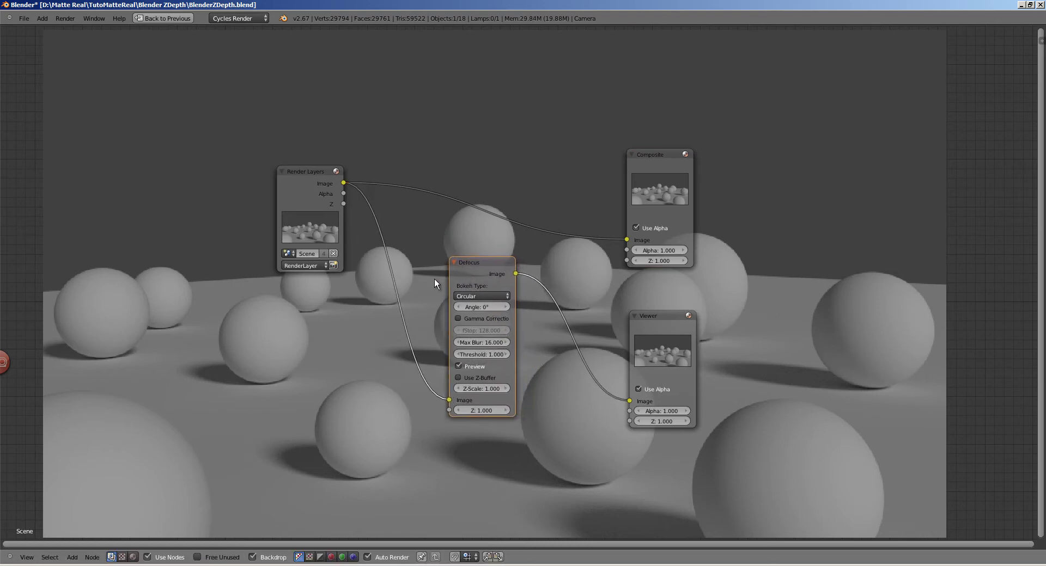
left_click_drag(344, 204, 448, 411)
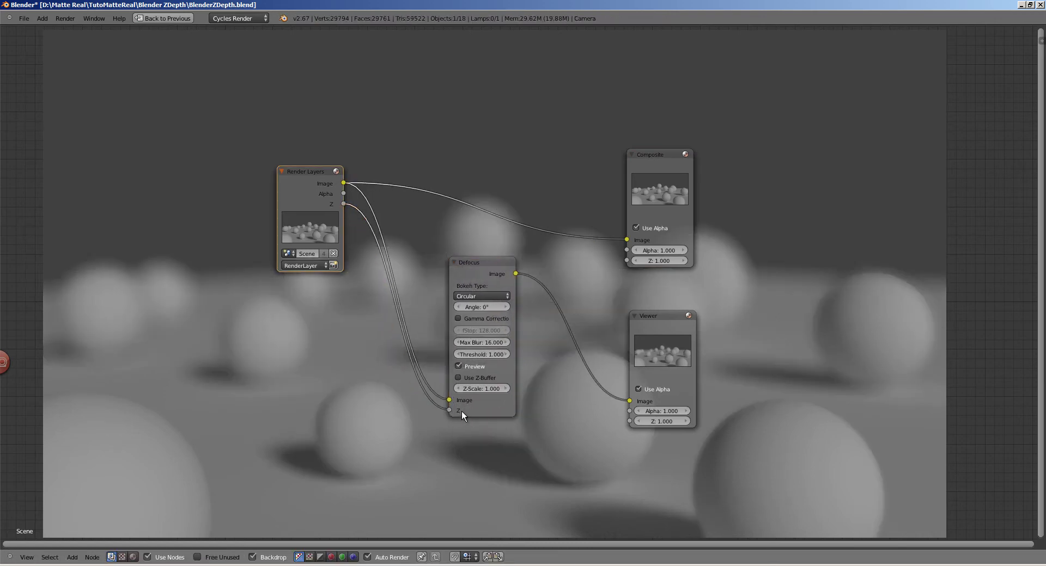
left_click(491, 274)
left_click_drag(514, 276, 606, 246)
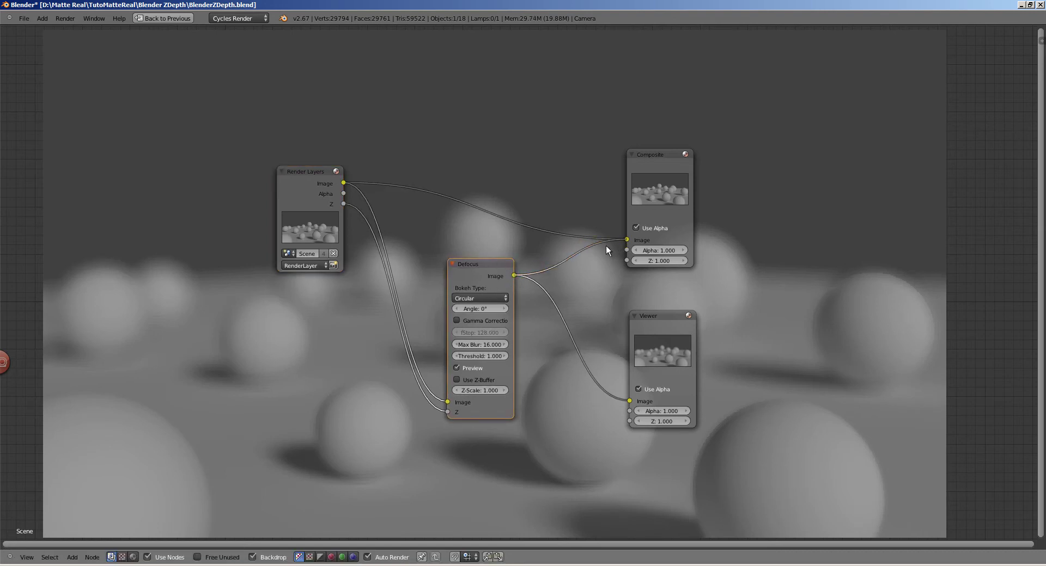
Turn on Use Z-Buffer in the Defocus node and nudge the Defocus and Render Layers nodes
left_click(458, 380)
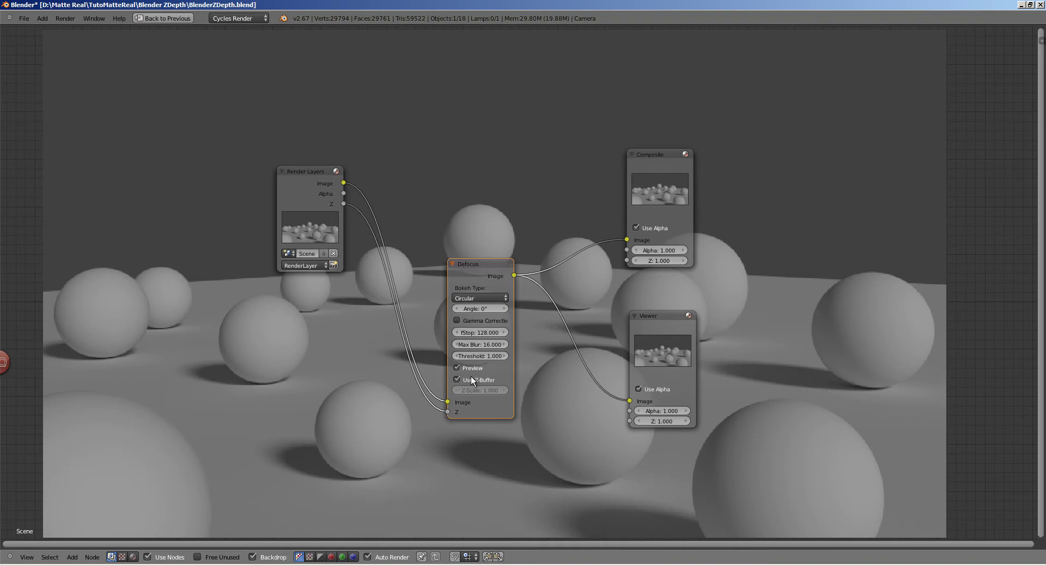
left_click_drag(474, 272, 479, 269)
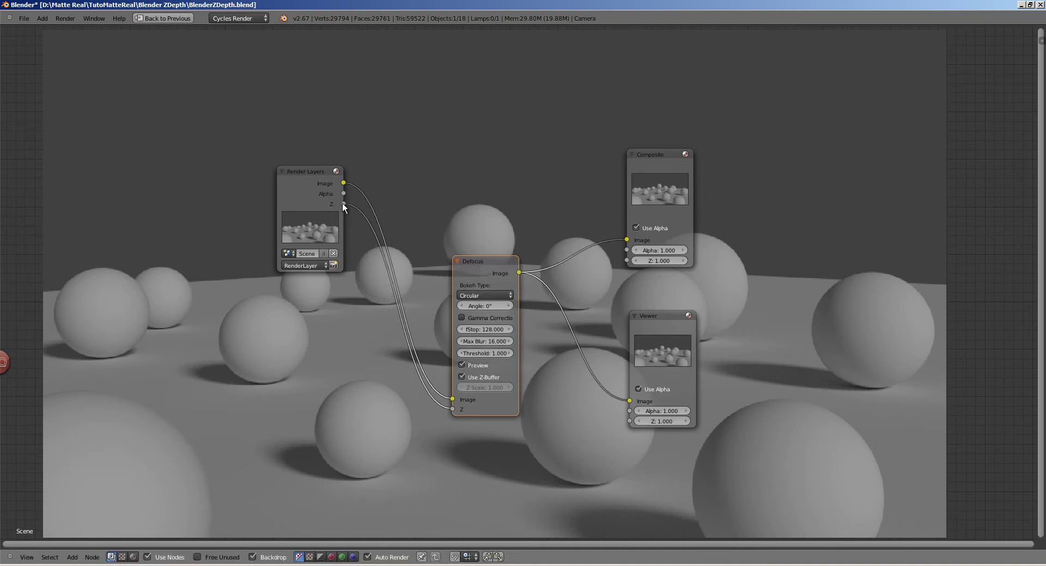
left_click_drag(343, 203, 330, 203)
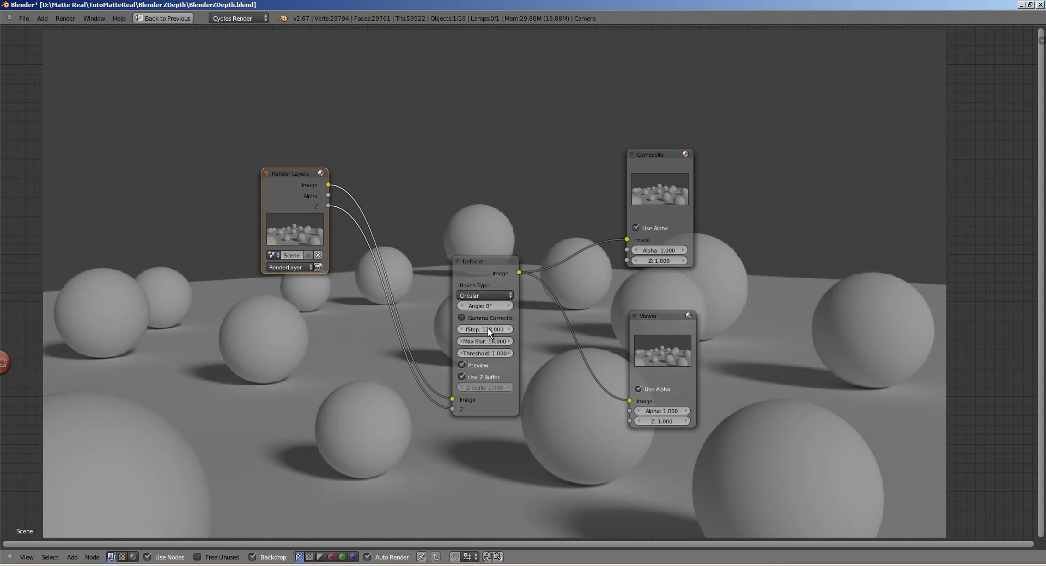
Set the Defocus fStop to 5 and spread out the Composite and Viewer nodes
type("5")
key("Return")
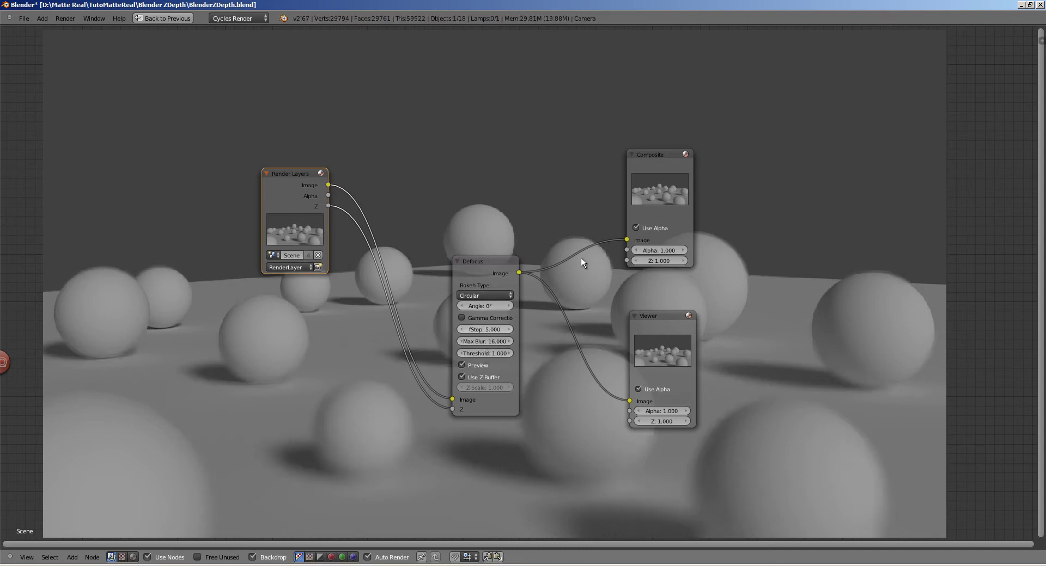
left_click_drag(658, 188, 729, 130)
left_click_drag(681, 342, 721, 367)
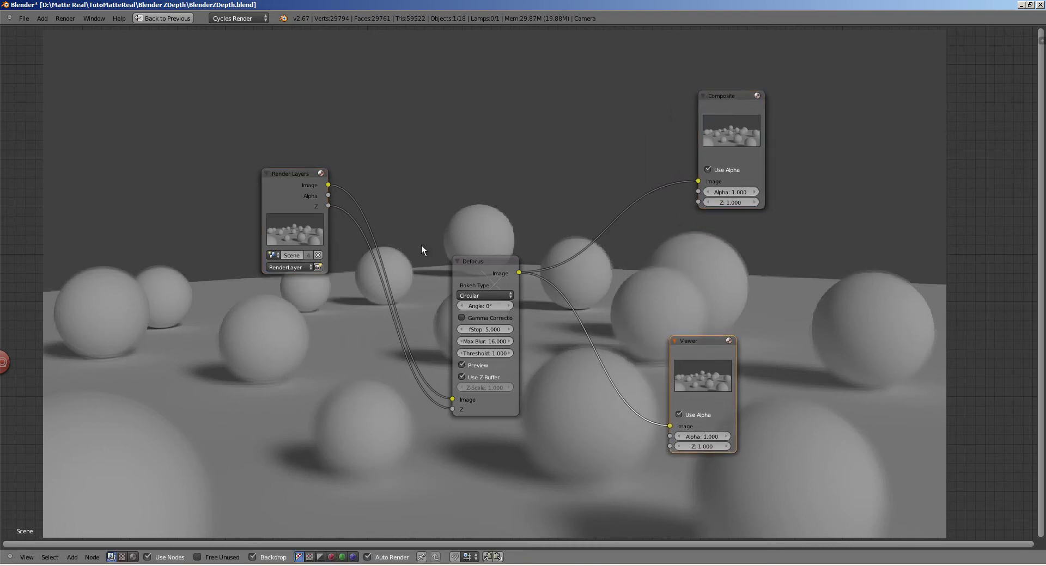
middle_click_drag(452, 203, 398, 253)
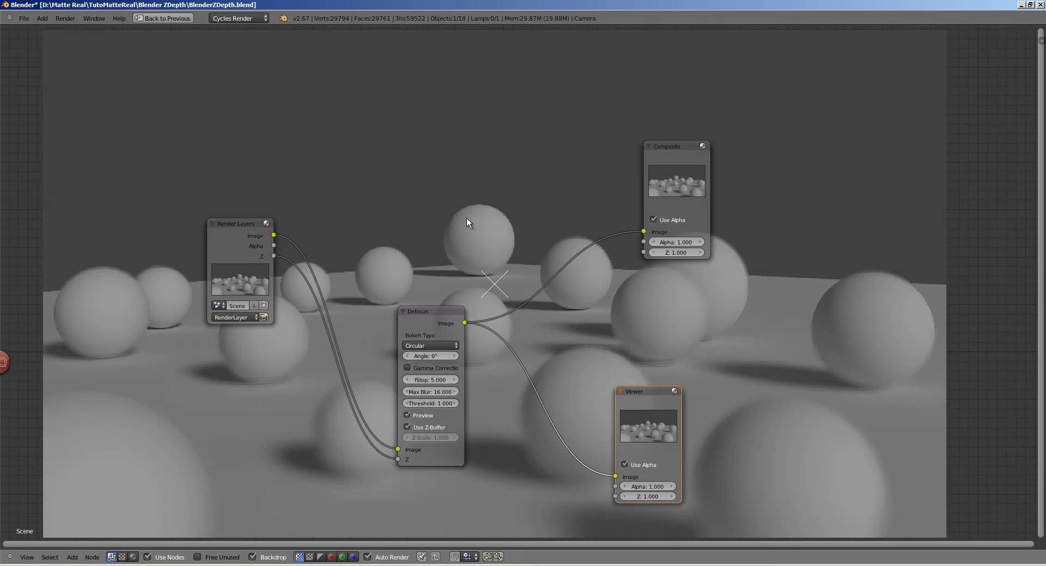
key("ctrl+Up")
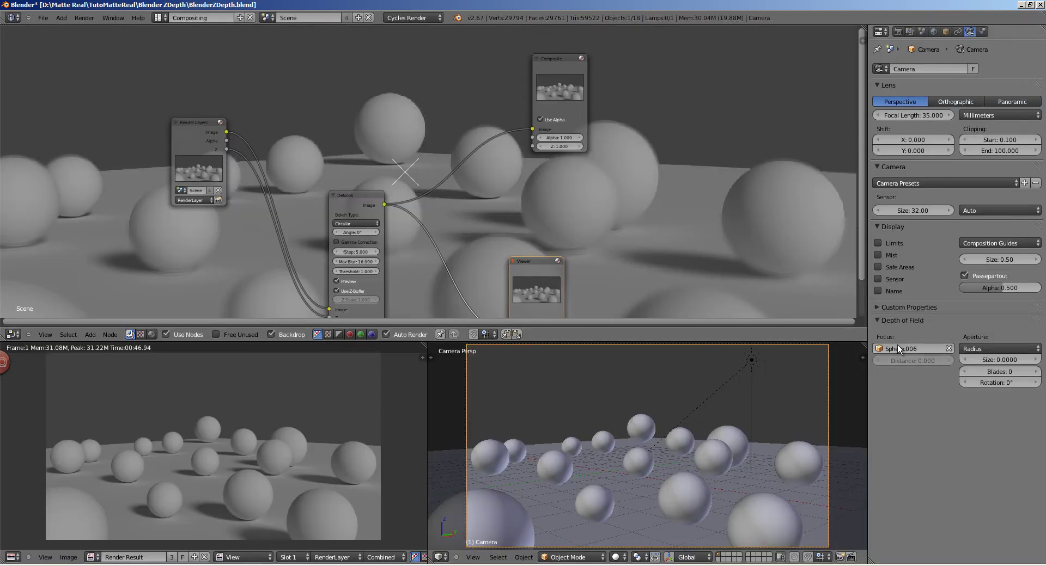
key("ctrl+Up")
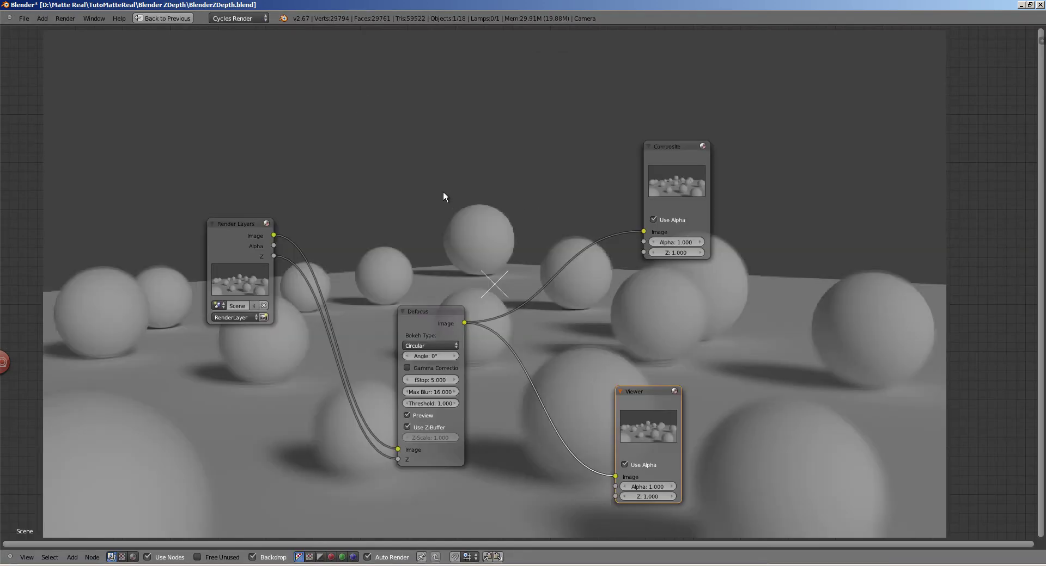
mouse_move(487, 238)
middle_mouse_down()
mouse_move(472, 242)
mouse_move(463, 222)
middle_mouse_up()
key("ctrl+Up")
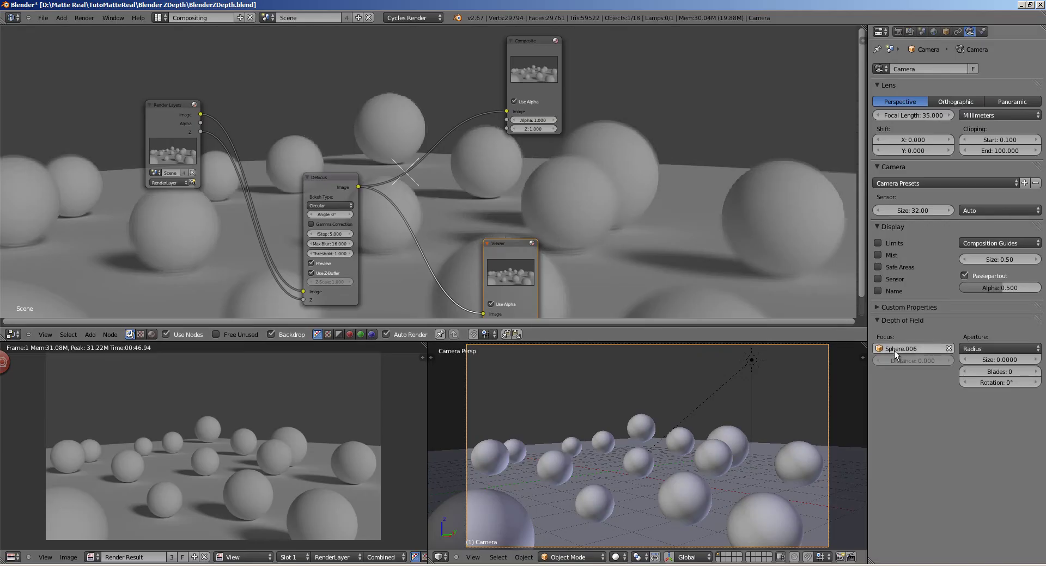
key("ctrl+Up")
middle_click_drag(609, 391, 644, 365)
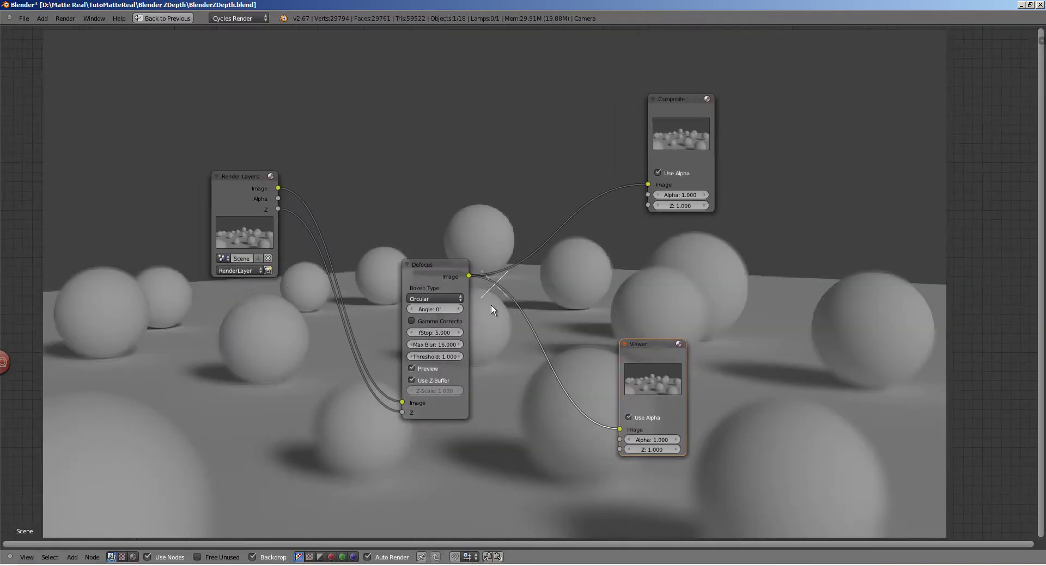
Delete the Defocus node and connect the Z depth output straight to the Viewer
left_click(446, 273)
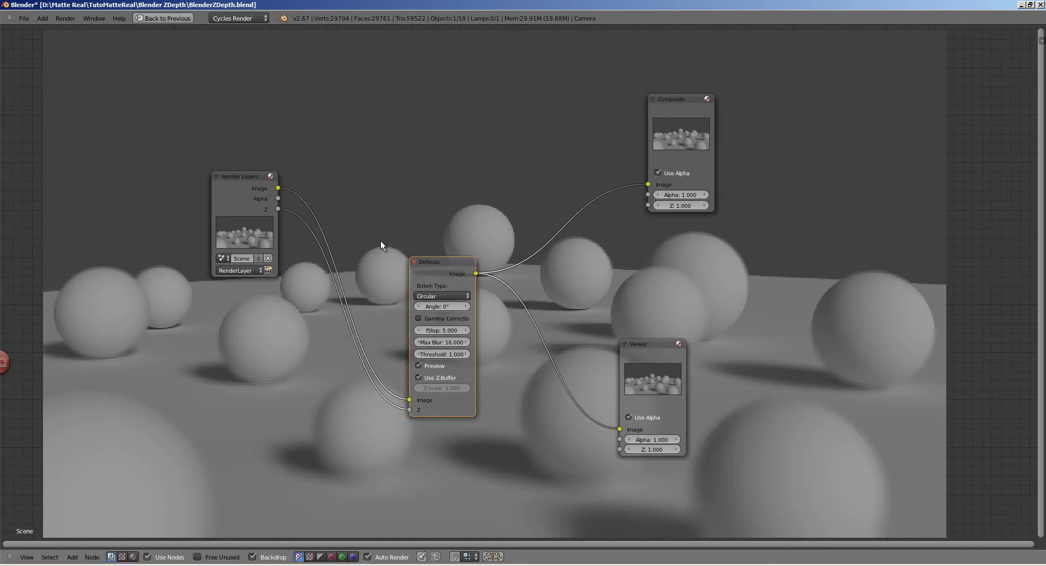
key("Delete")
left_click_drag(279, 208, 620, 430)
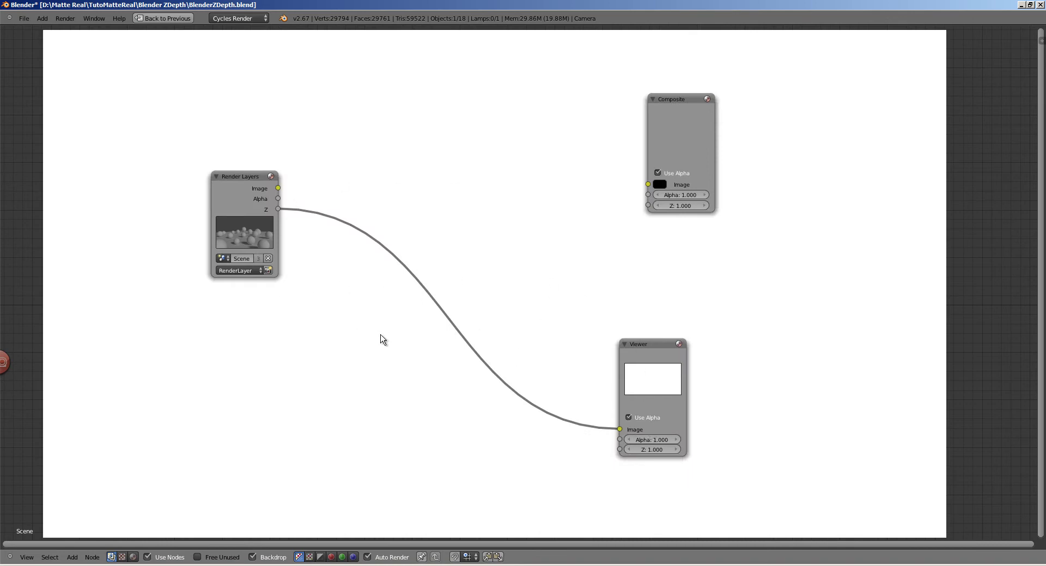
key("shift+a")
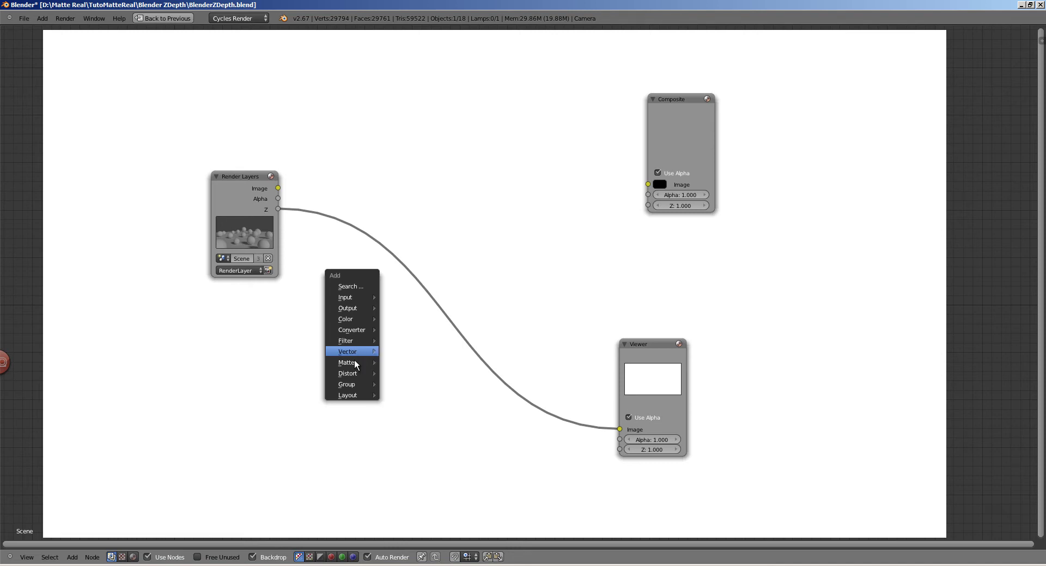
Insert a Normalize node on the Z-to-Viewer link to preview depth as a grey map
mouse_move(348, 352)
left_click(410, 387)
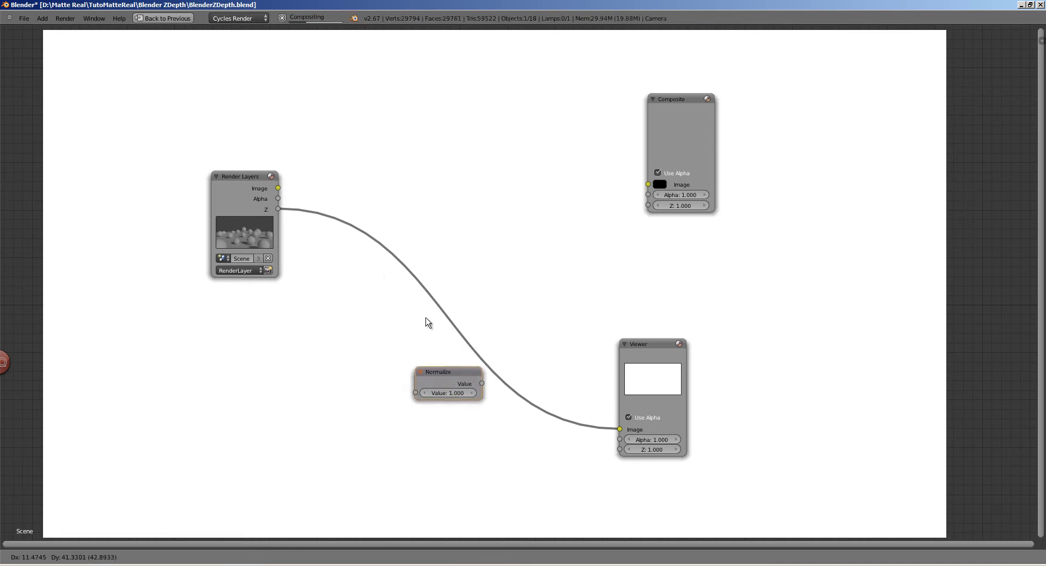
left_click(420, 306)
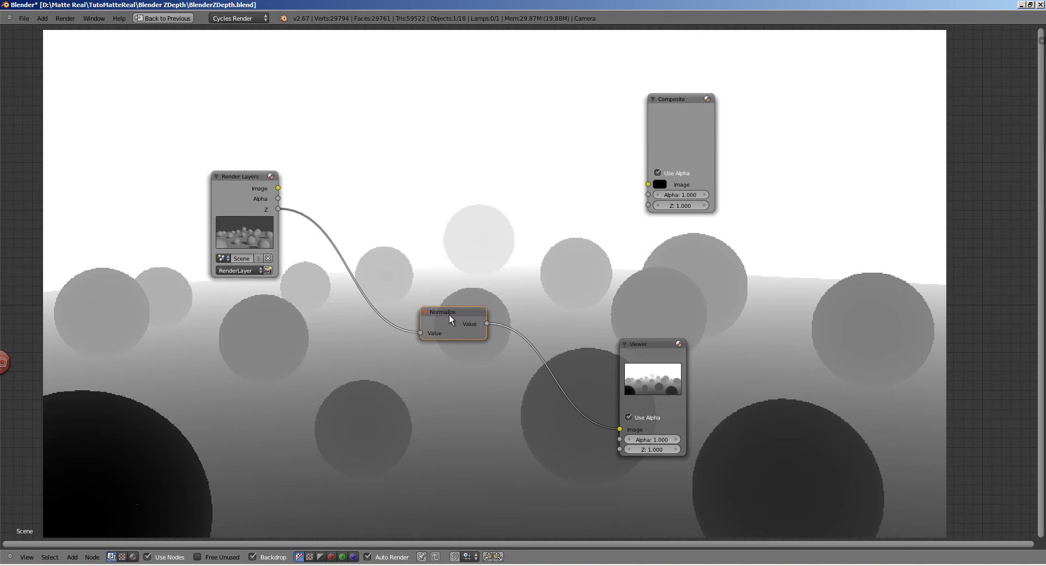
left_click_drag(450, 318, 448, 316)
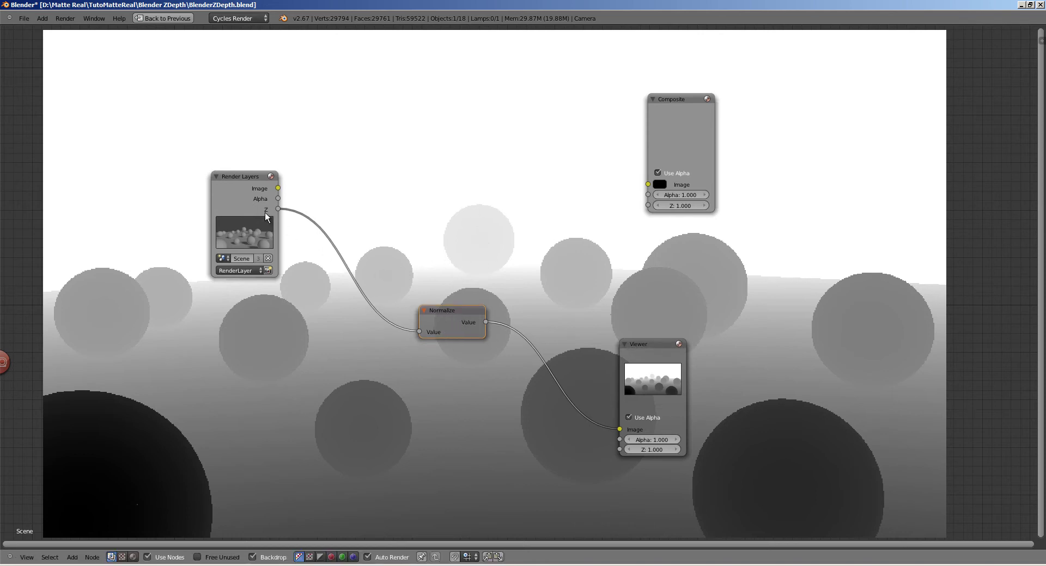
left_click_drag(443, 319, 444, 315)
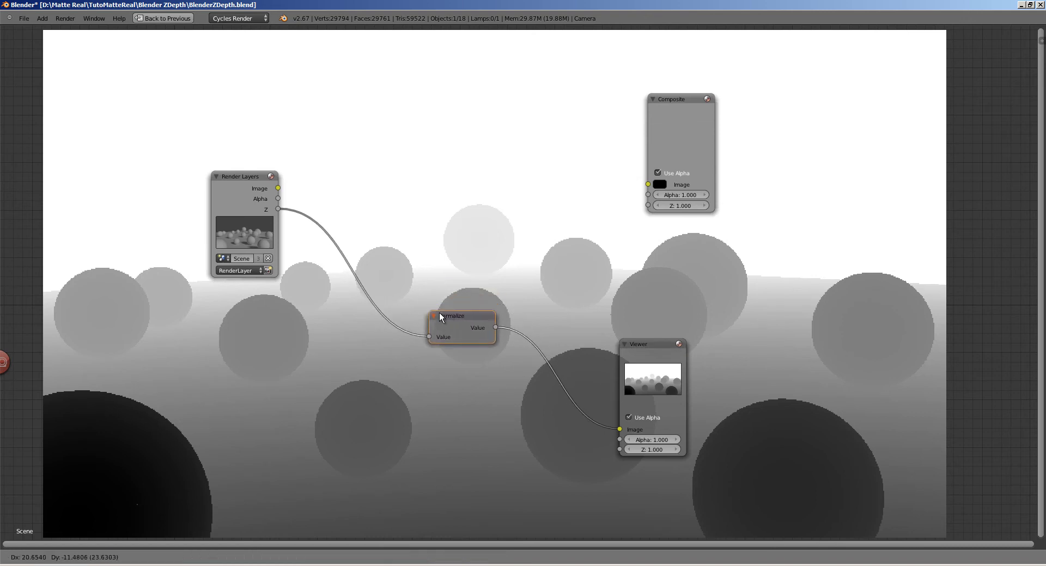
key("shift+a")
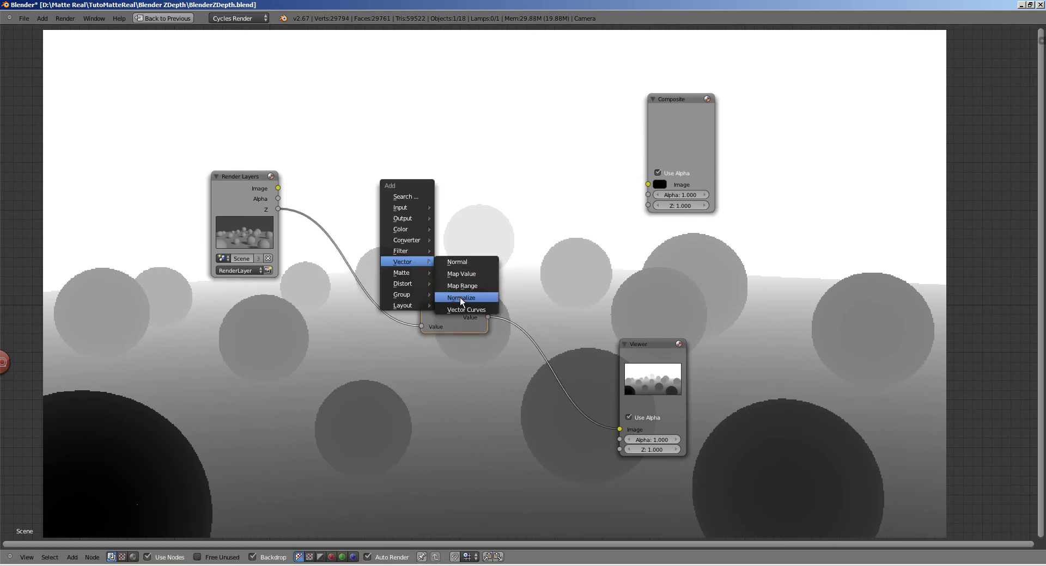
key("Escape")
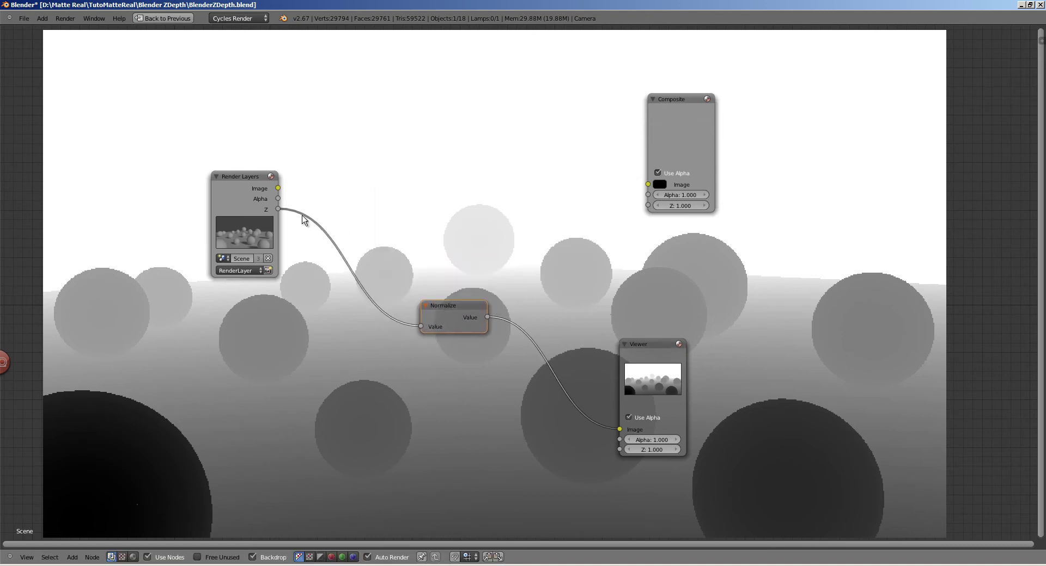
Delete the Normalize node and link the render Image to the Viewer
key("x")
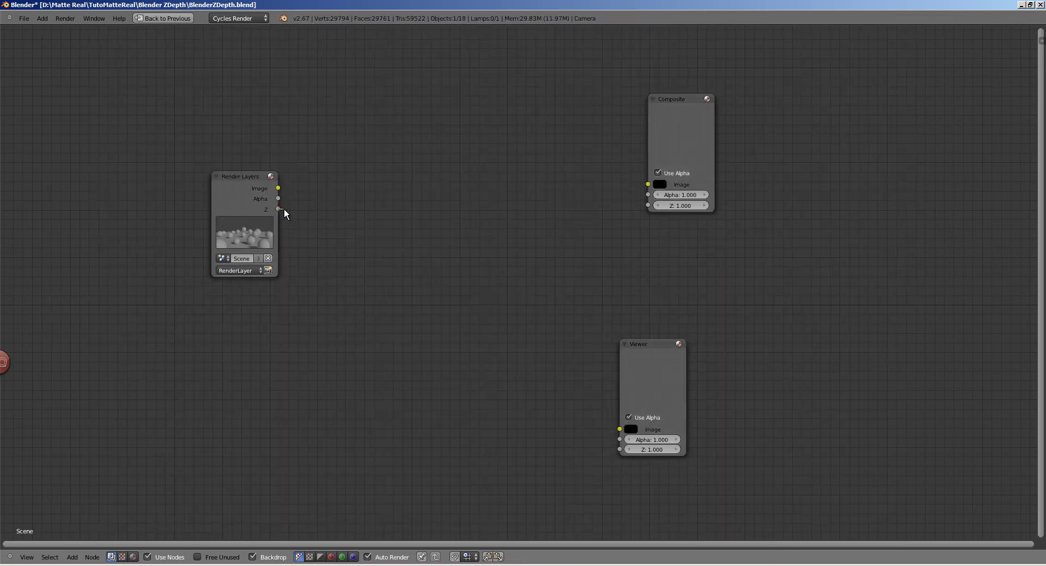
left_click_drag(278, 209, 619, 429)
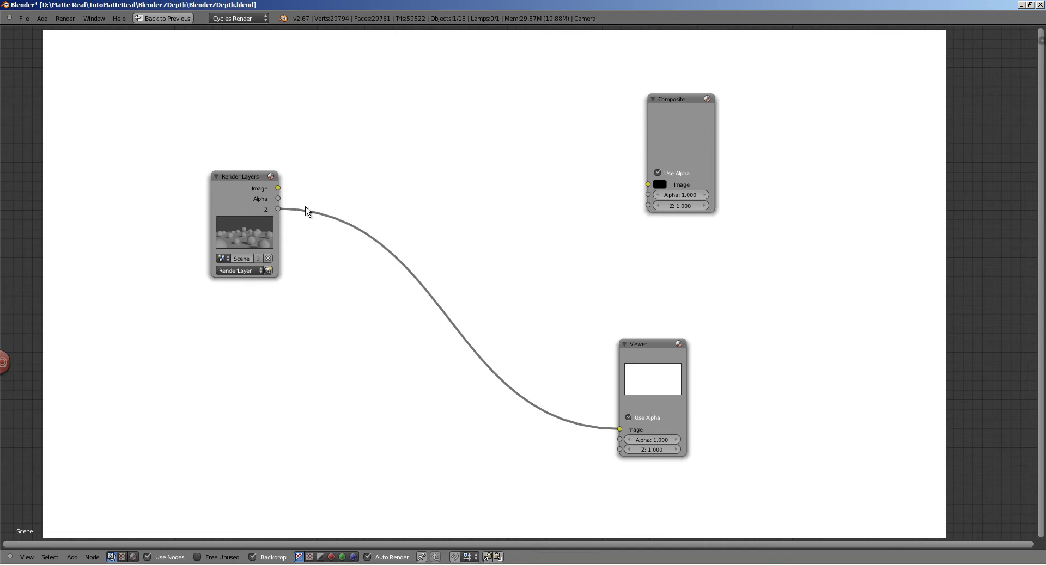
key("ctrl+z")
left_click_drag(278, 188, 620, 429)
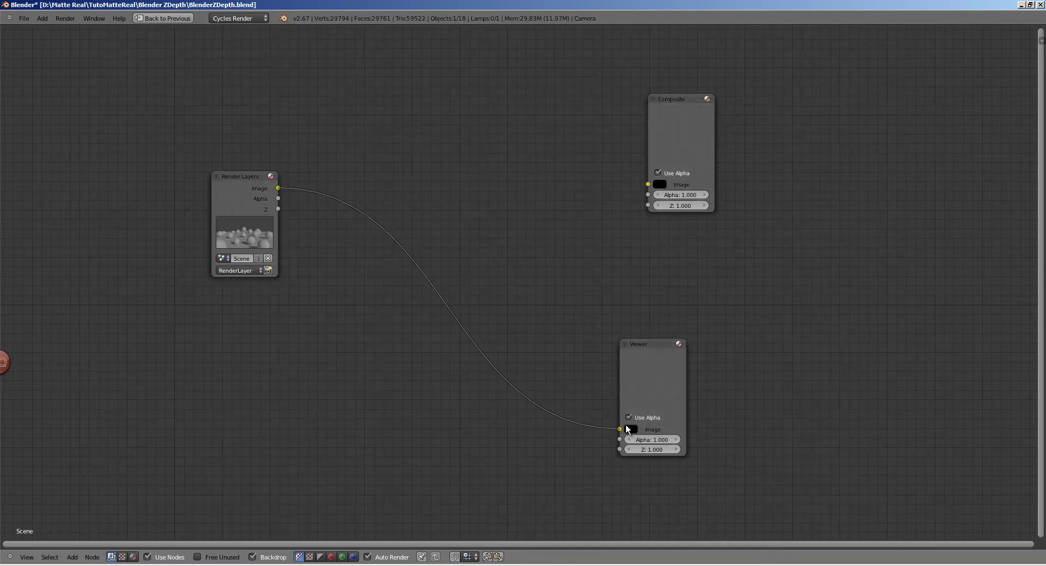
Add a Defocus node on the Image link, fed by Z, Preview off, Use Z-Buffer on, fStop 5
key("shift+a")
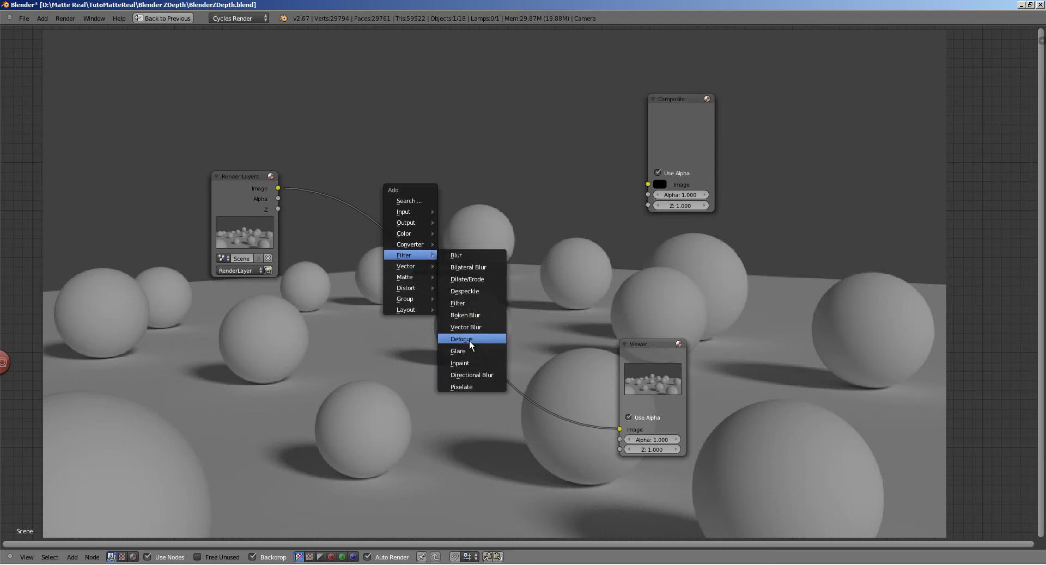
left_click(469, 340)
left_click(409, 254)
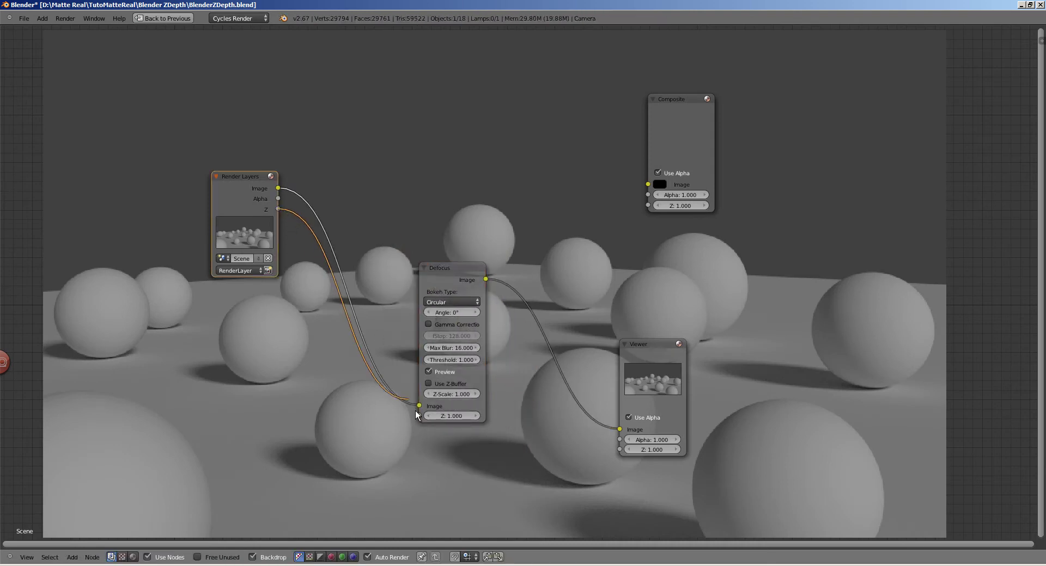
left_click_drag(278, 209, 418, 415)
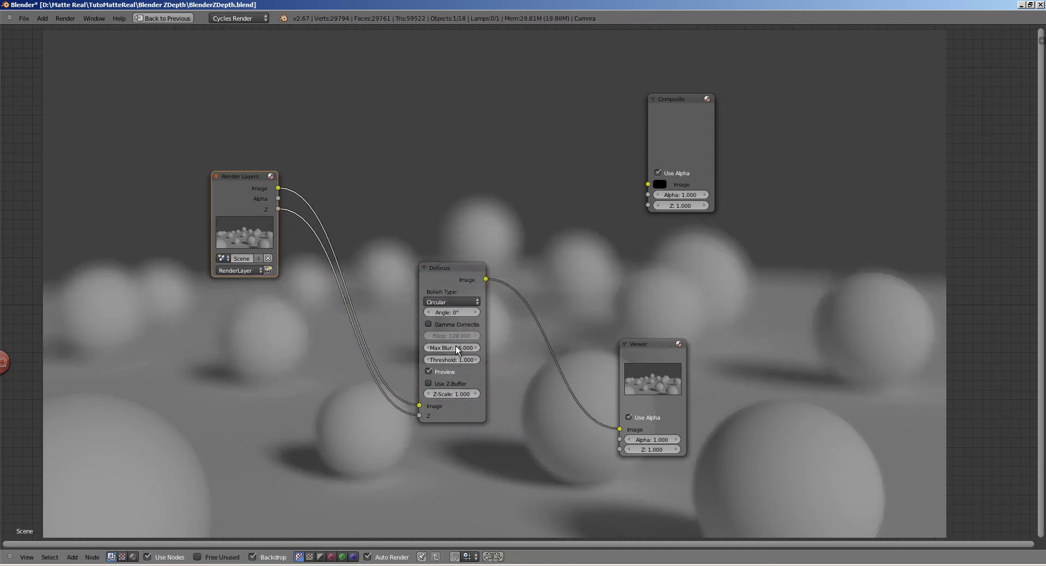
left_click(445, 372)
left_click(449, 383)
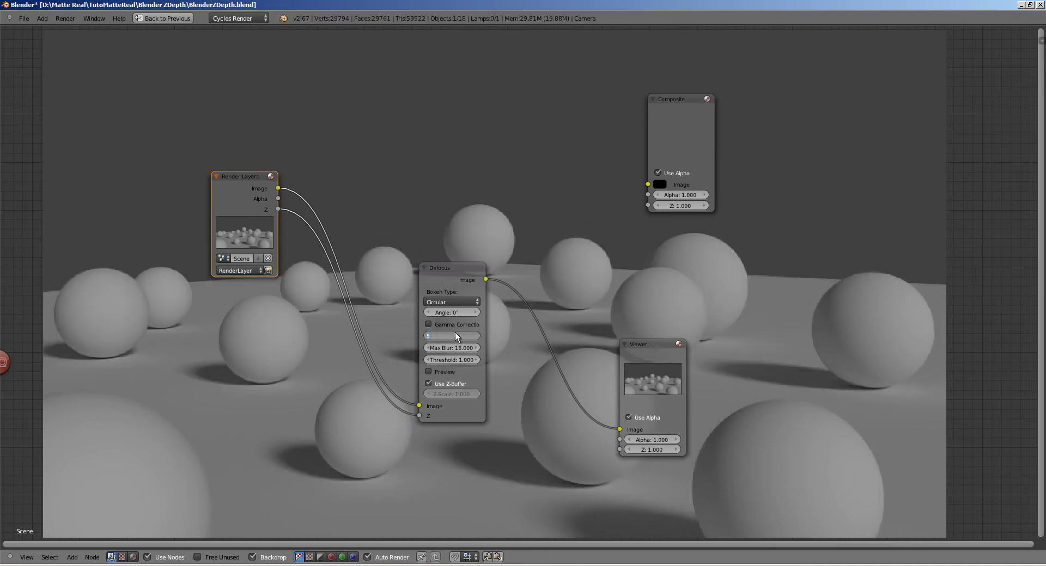
key("Return")
middle_click_drag(1015, 312, 844, 296)
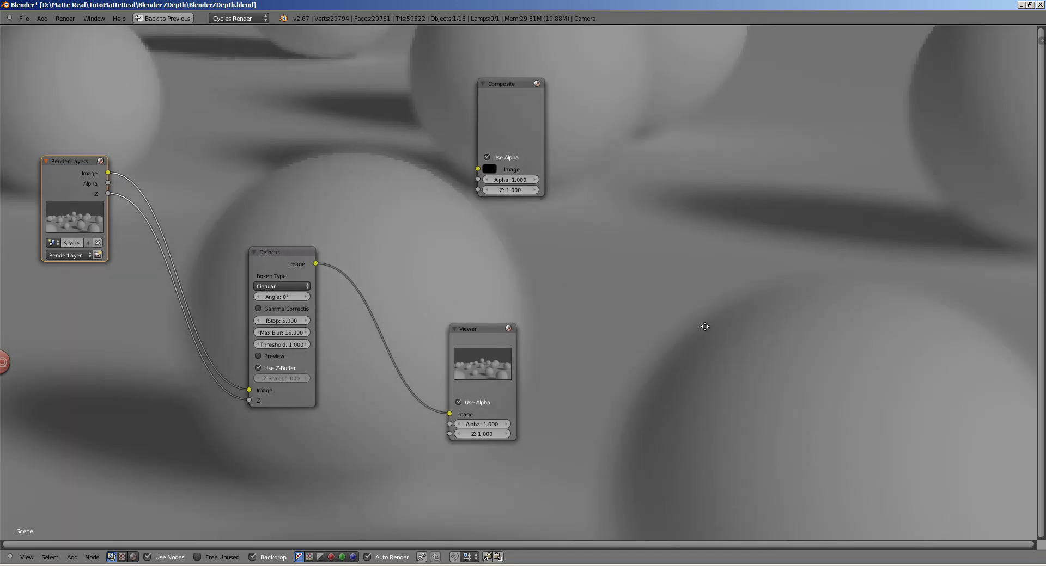
Pan the node editor to see the whole Defocus-blurred sphere render in the backdrop
middle_click_drag(705, 327, 682, 356)
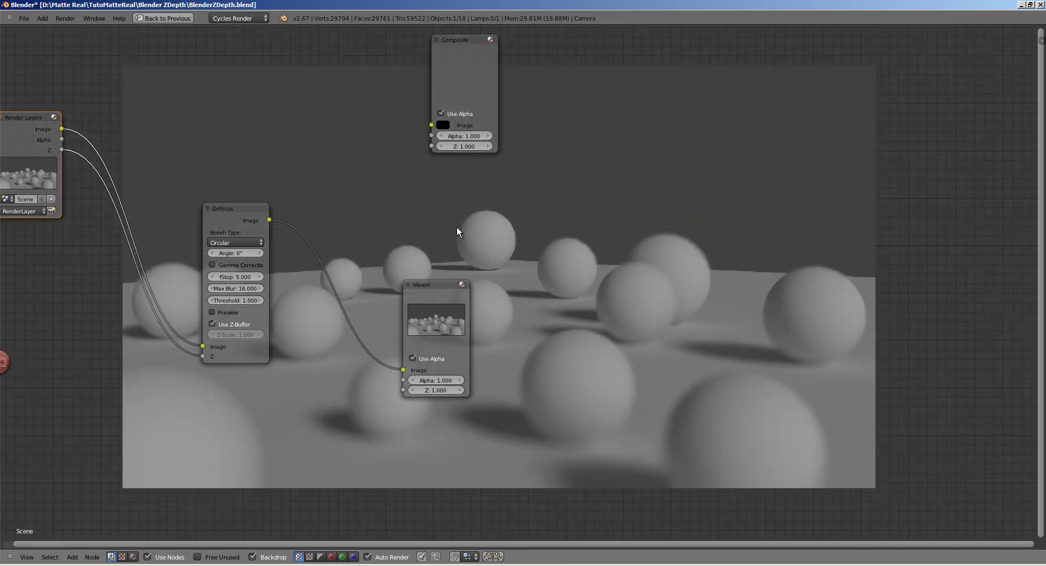
Delete the Defocus node, wire the render Image directly to Viewer and Composite, and exit full screen
left_click(266, 218)
key("Home")
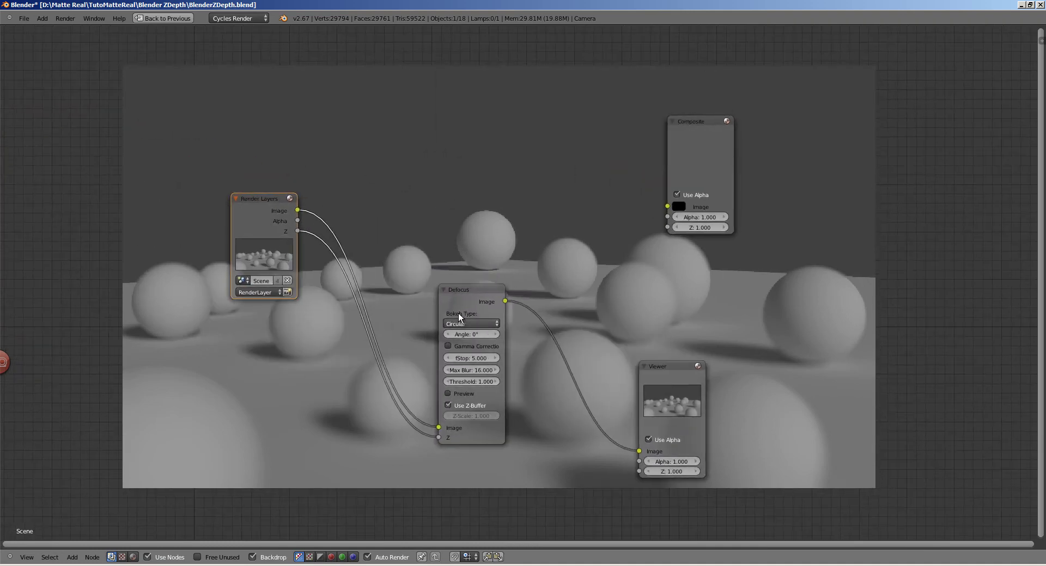
key("x")
left_click_drag(297, 210, 639, 451)
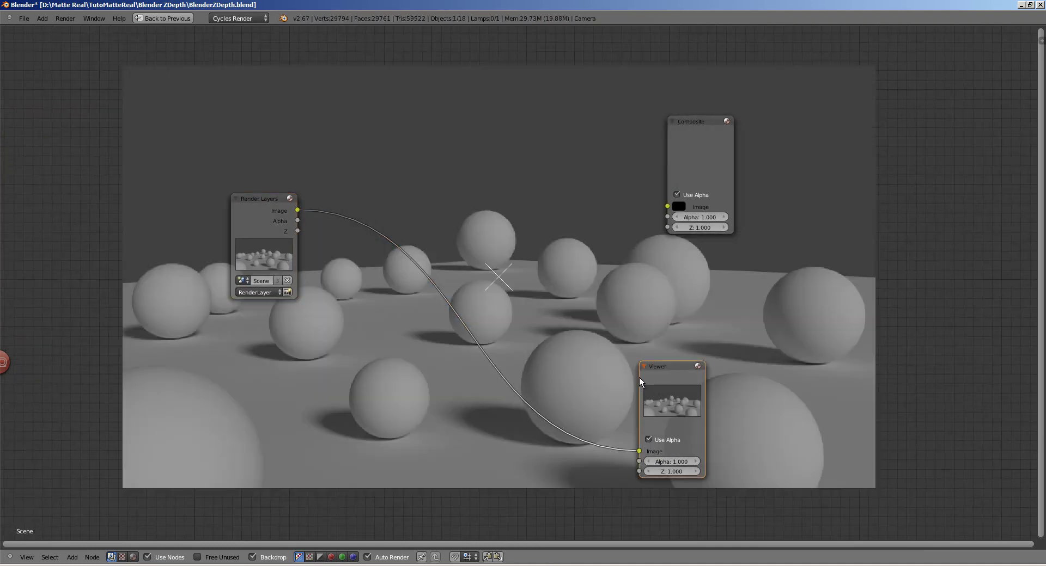
left_click_drag(639, 382, 616, 365)
mouse_move(305, 206)
left_mouse_down()
mouse_move(668, 206)
mouse_move(604, 212)
left_mouse_up()
key("ctrl+Up")
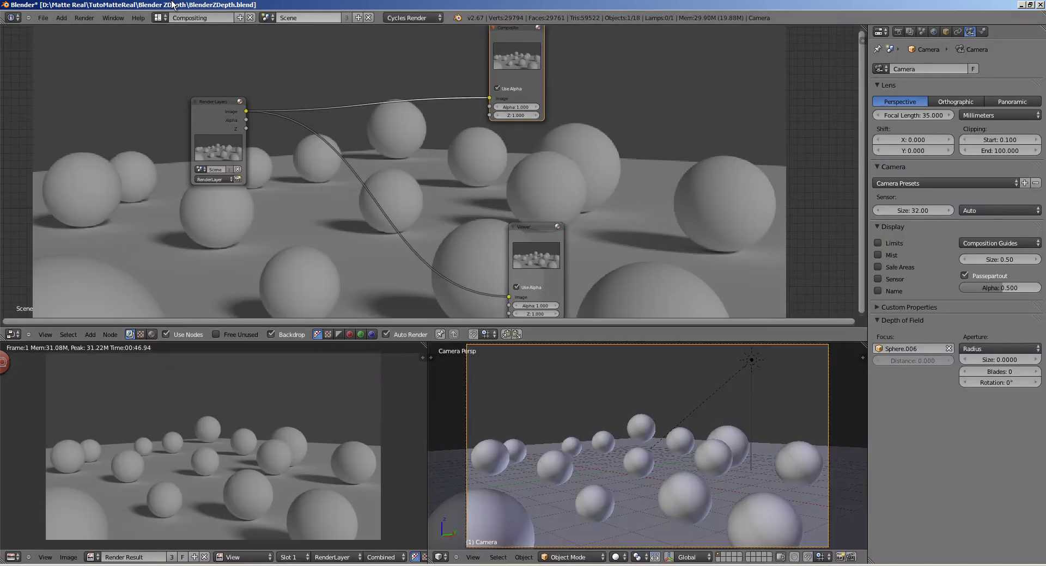
Switch to the Default screen layout and set the camera aperture size to 0.1
left_click(158, 17)
left_click(180, 68)
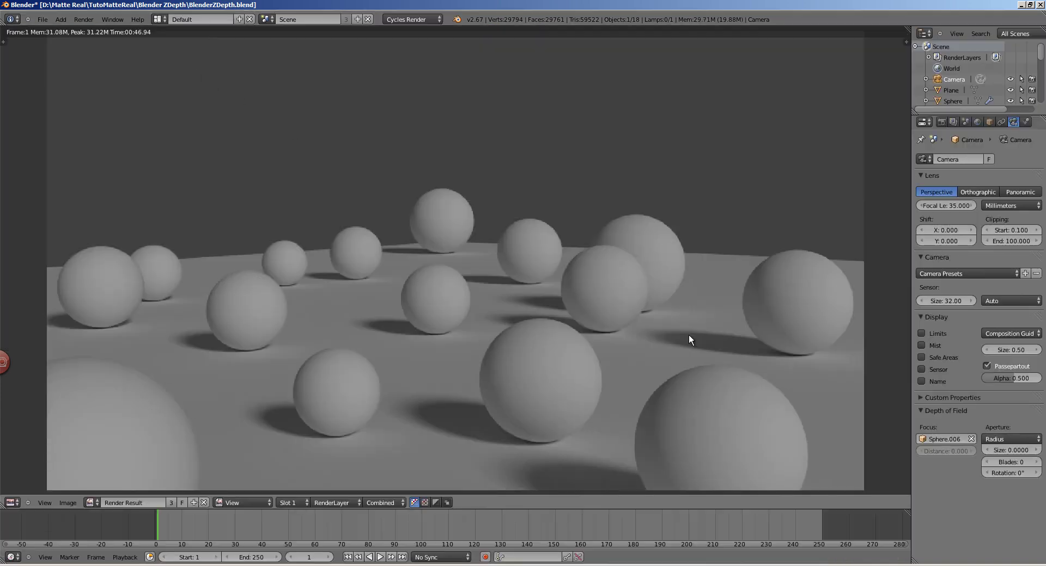
left_click(1008, 449)
type("0.1")
key("Return")
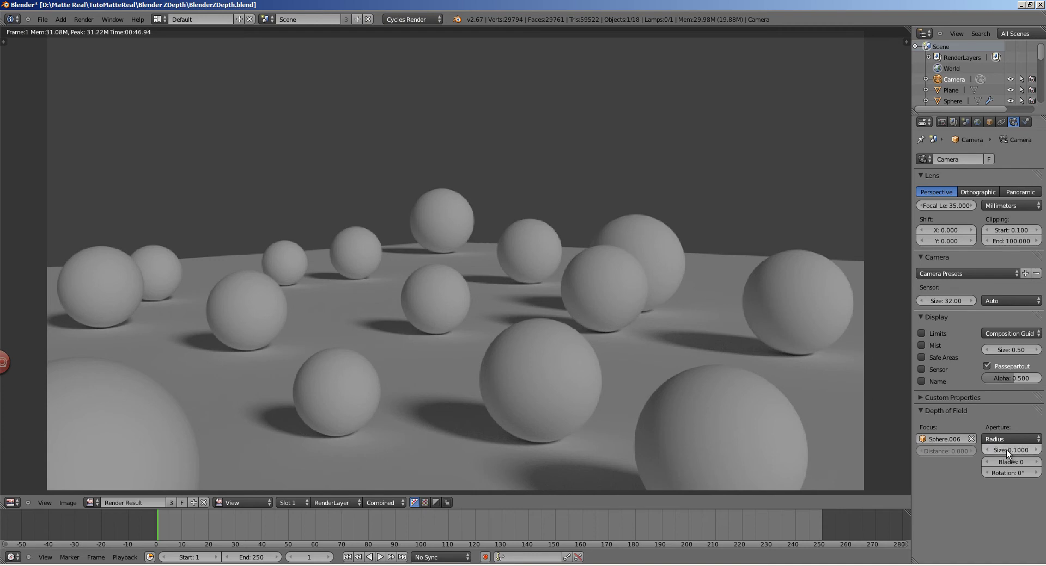
Render the spheres with Cycles camera depth-of-field blur
left_click(941, 122)
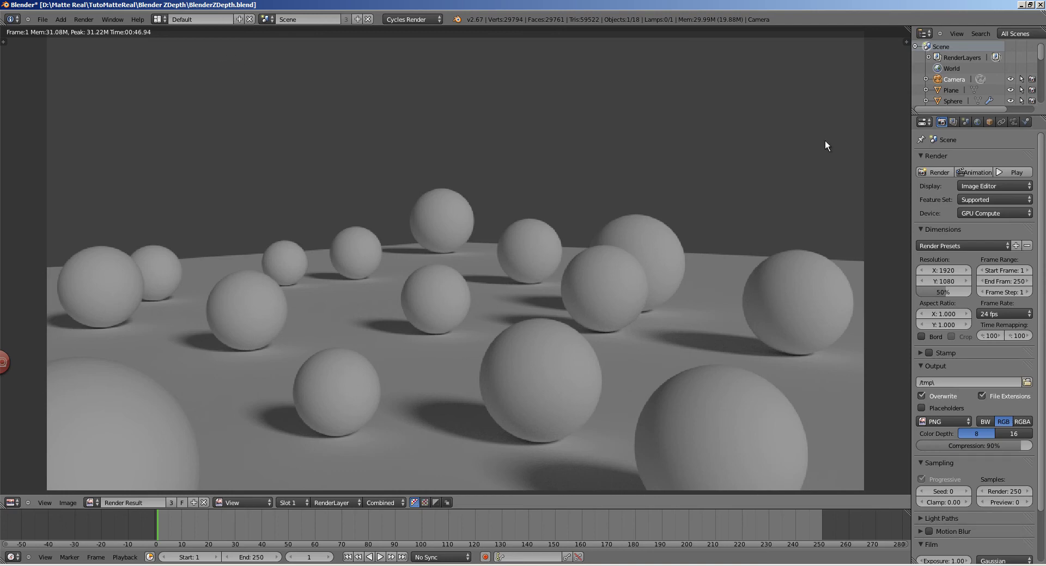
left_click(934, 172)
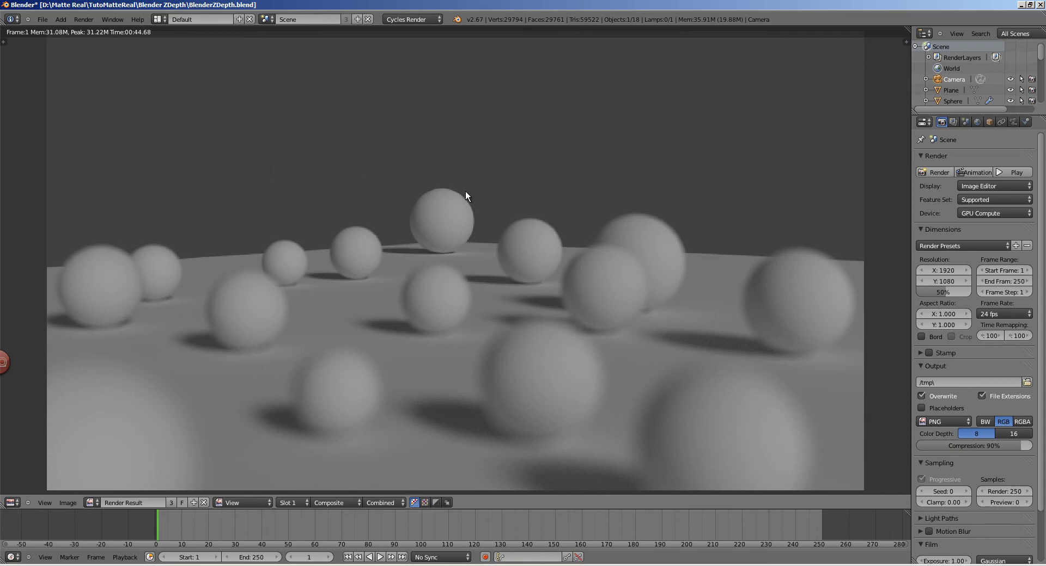
key("ctrl+Left")
In the maximized node editor, nudge Render Layers down and move Viewer right and up
key("ctrl+Up")
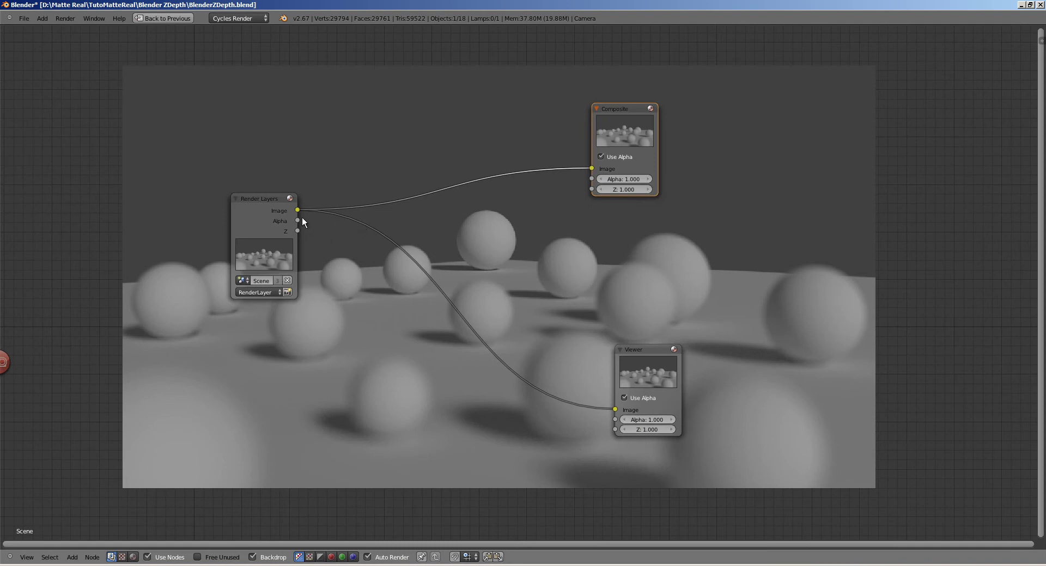
left_click_drag(251, 226, 251, 235)
left_click_drag(651, 391, 668, 385)
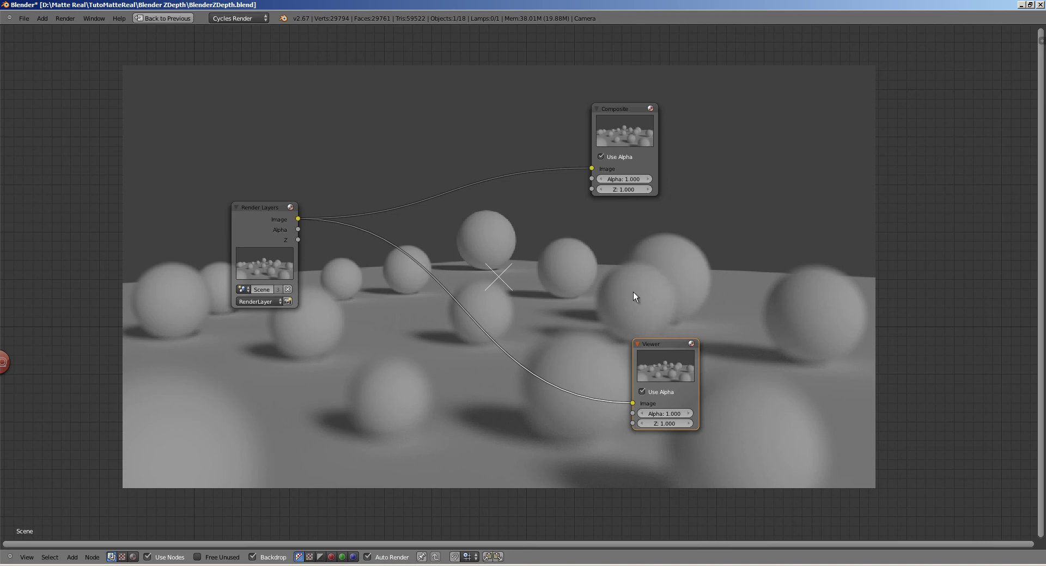
Restore the split compositing layout
key("ctrl+Up")
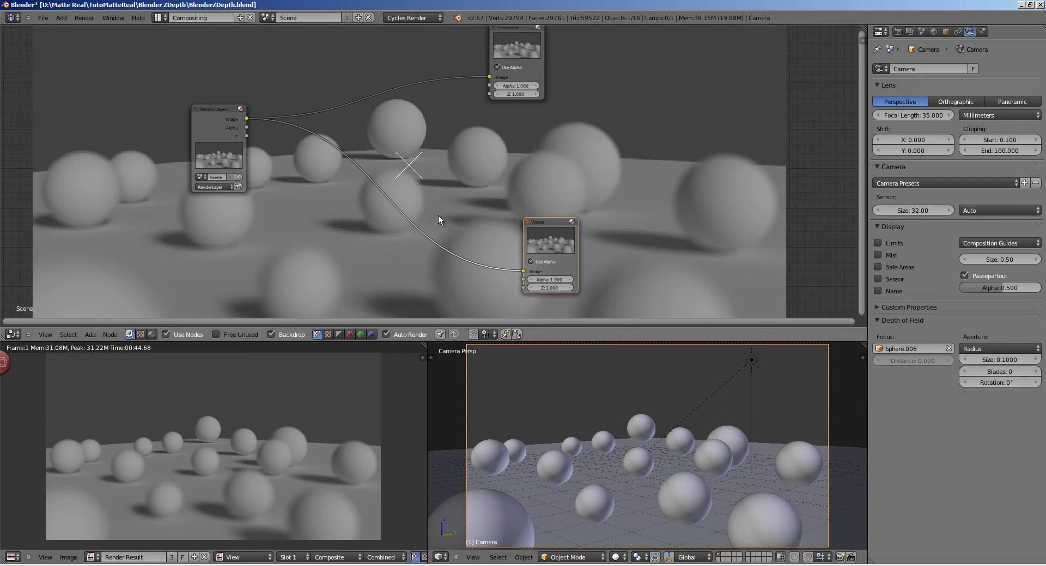
Try camera aperture sizes of 0.05 and then 2.5
left_click(1003, 361)
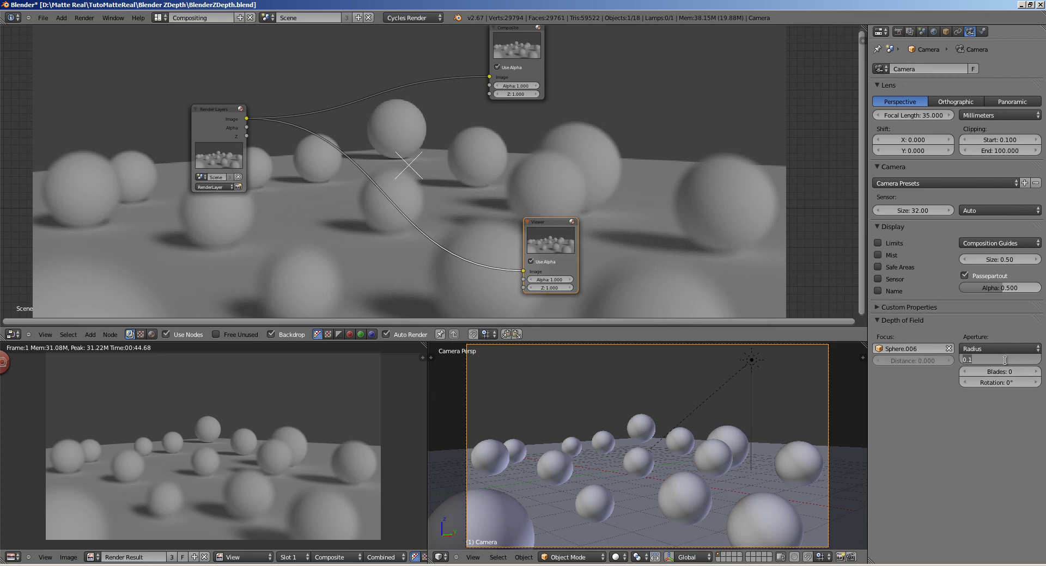
type(".05")
key("Return")
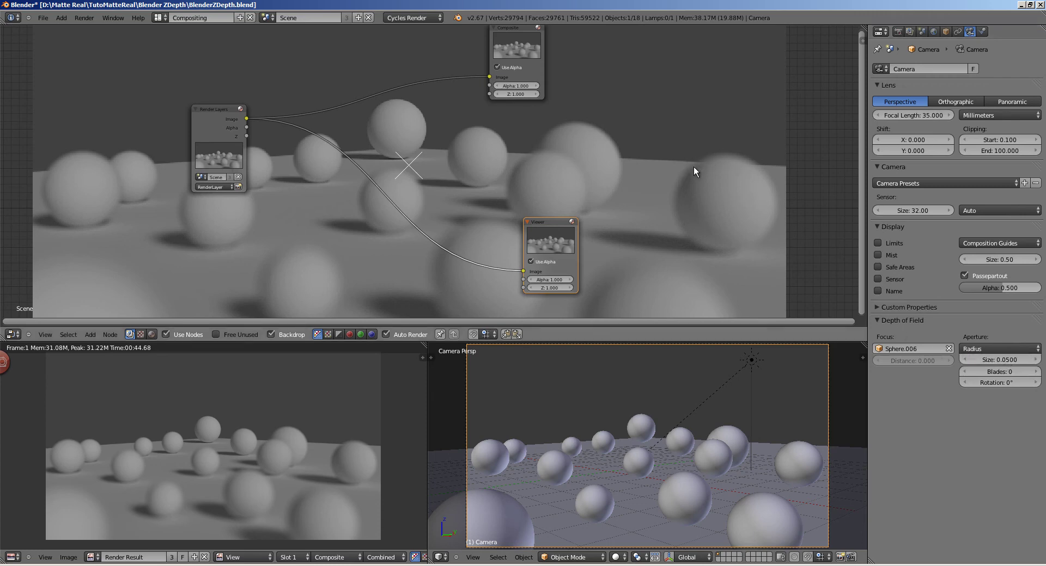
left_click(1005, 360)
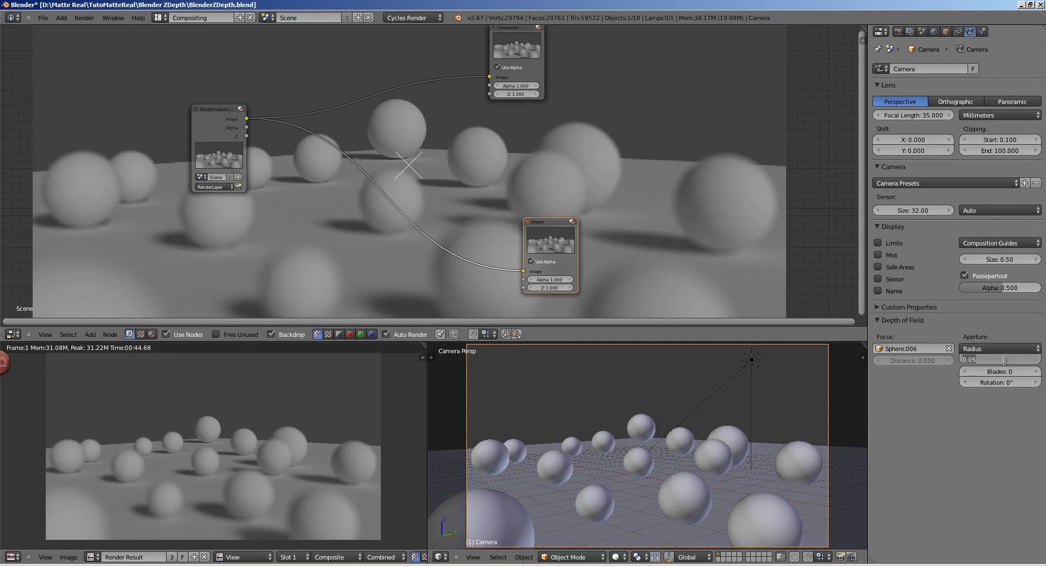
type("Size: 2.5")
key("Return")
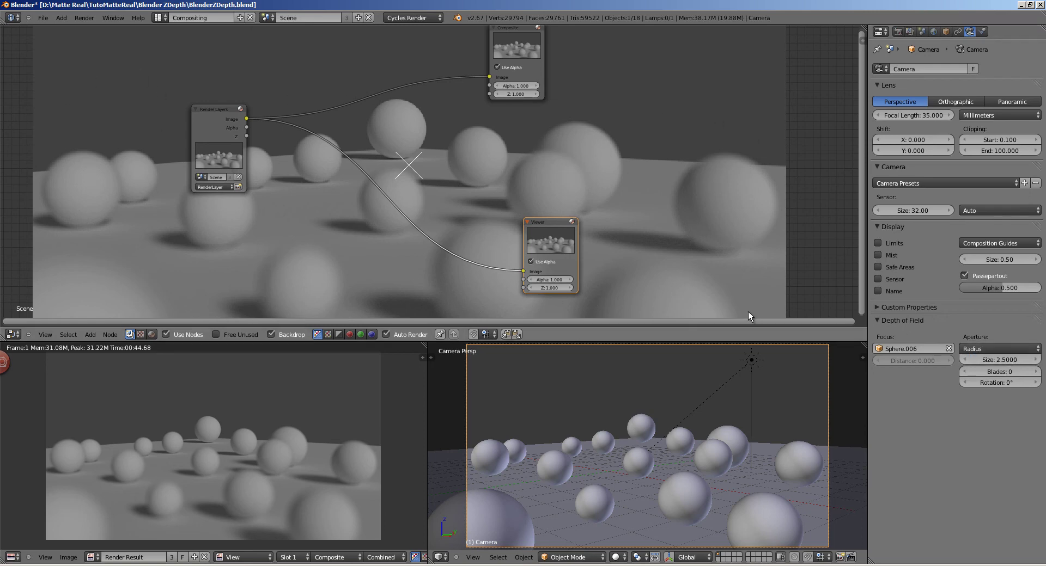
Return the aperture size to 0.1 and enlarge the node editor to full screen
left_click(1004, 363)
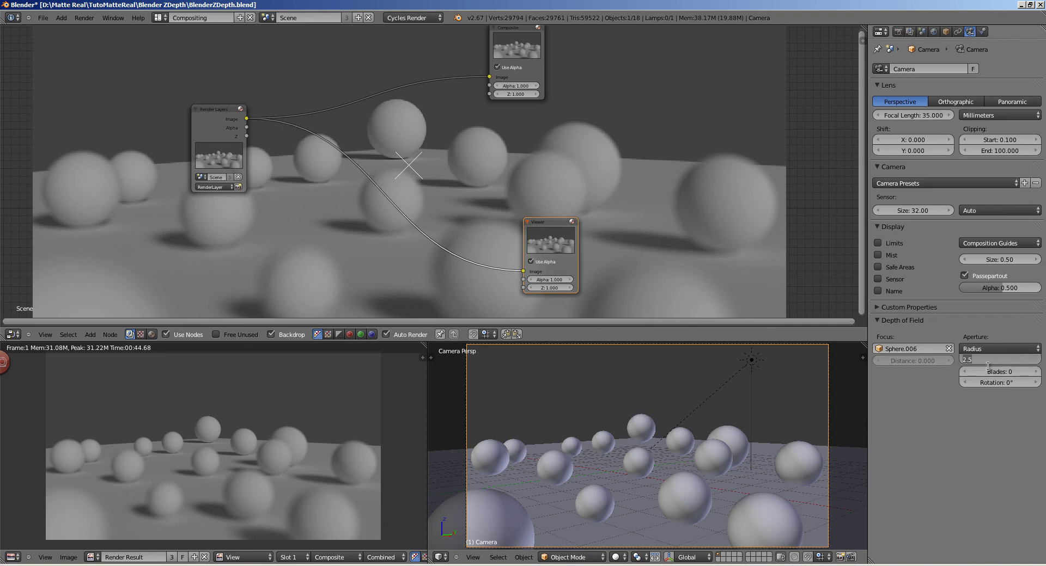
type("Size: 0.1")
key("Return")
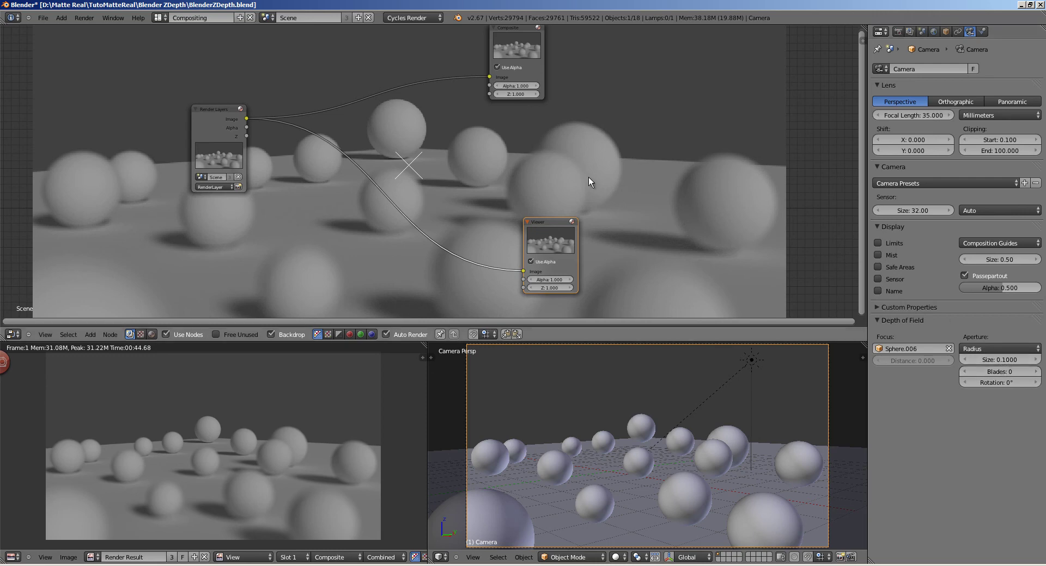
key("ctrl+Up")
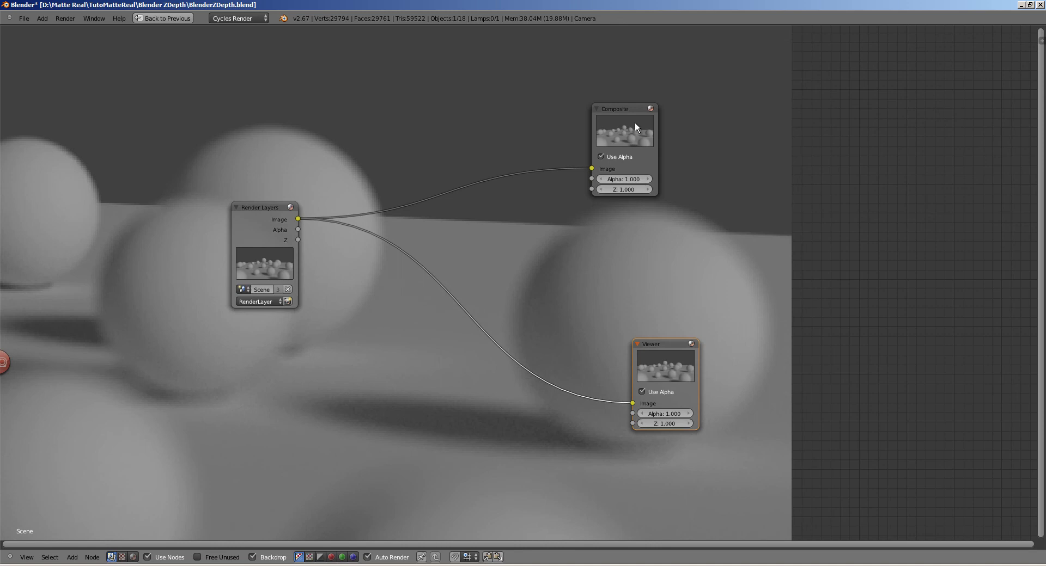
Reposition the Composite node up-left then down-right, and the Viewer node down-left
left_click_drag(635, 123, 505, 85)
left_click_drag(662, 346, 515, 408)
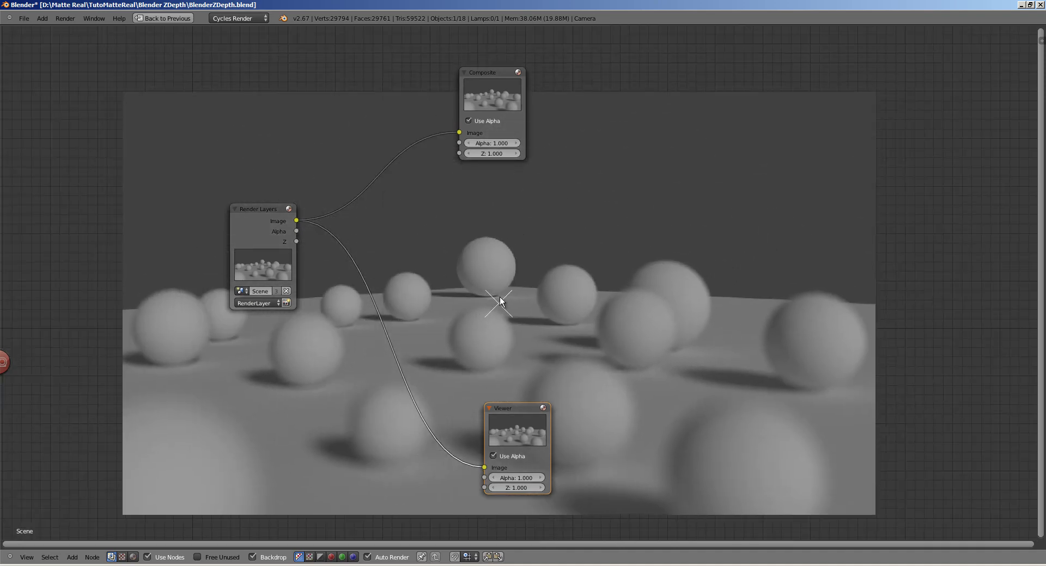
left_click_drag(501, 90, 534, 118)
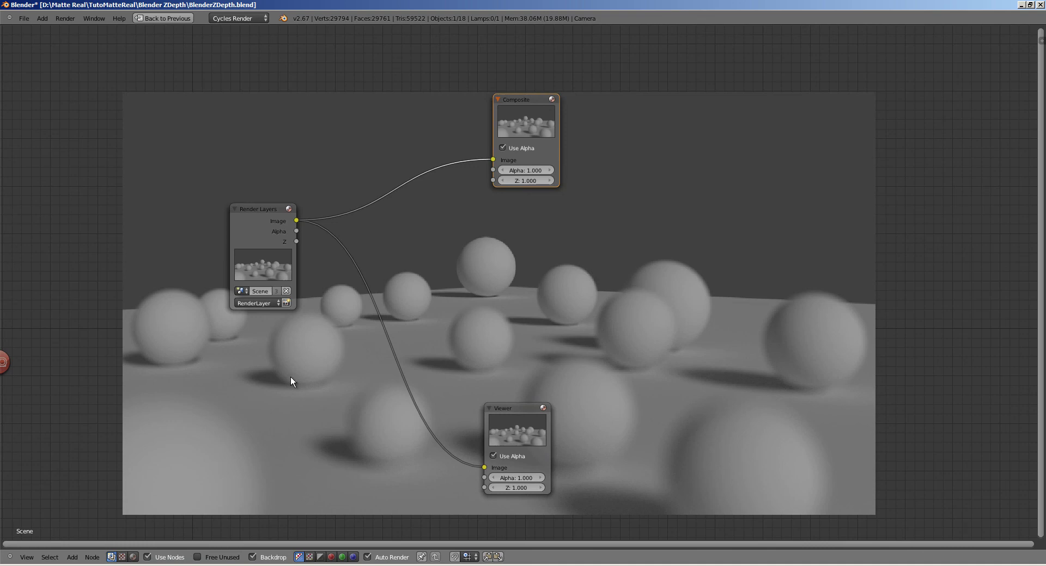
Back in the split layout, move Viewer right, Render Layers down-left and Composite right
key("ctrl+Up")
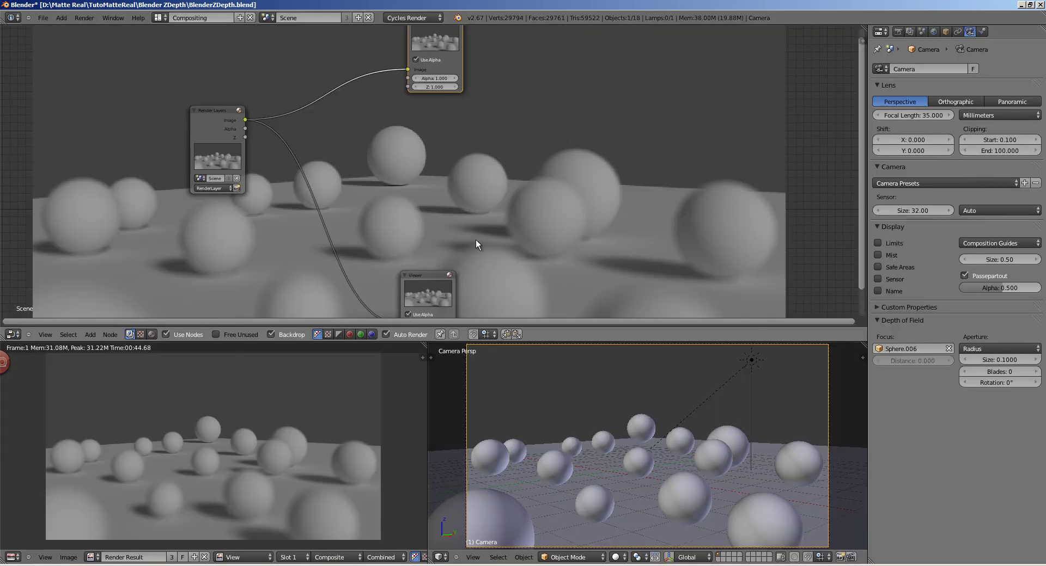
left_click_drag(432, 299, 470, 296)
scroll(483, 251, "down", 1)
scroll(466, 250, "down", 1)
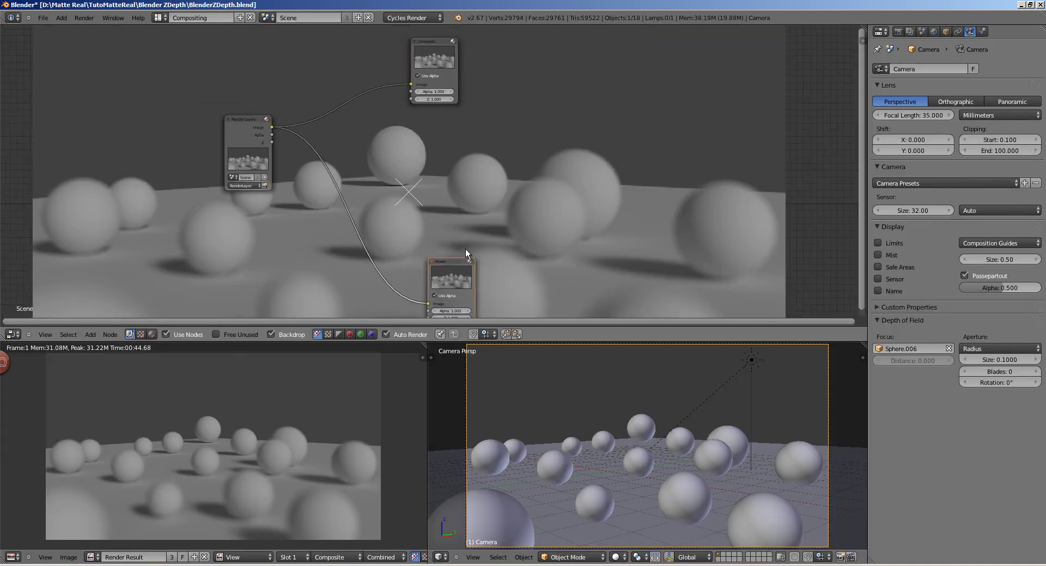
left_click_drag(225, 155, 200, 172)
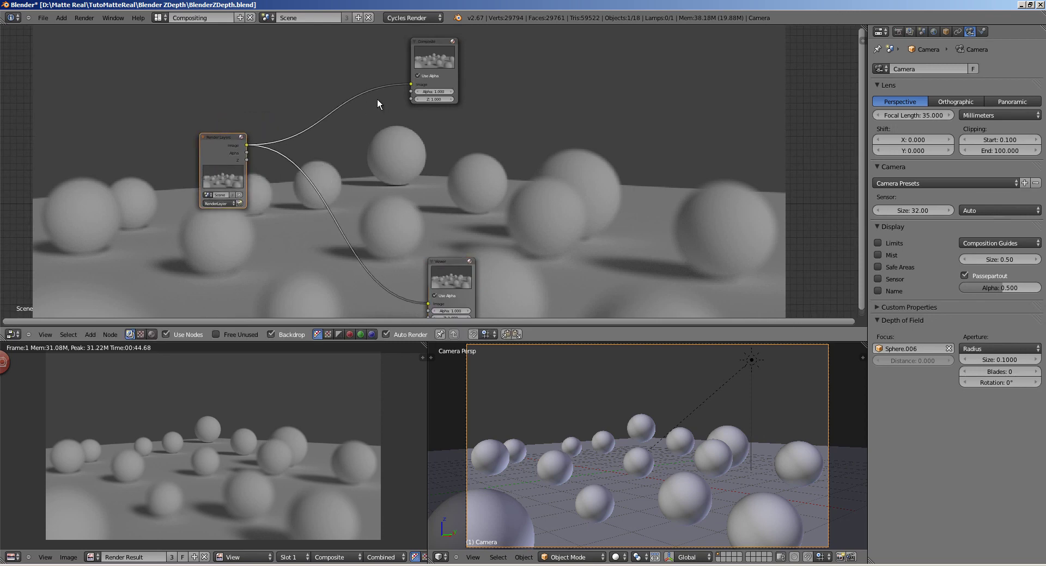
left_click_drag(435, 58, 446, 58)
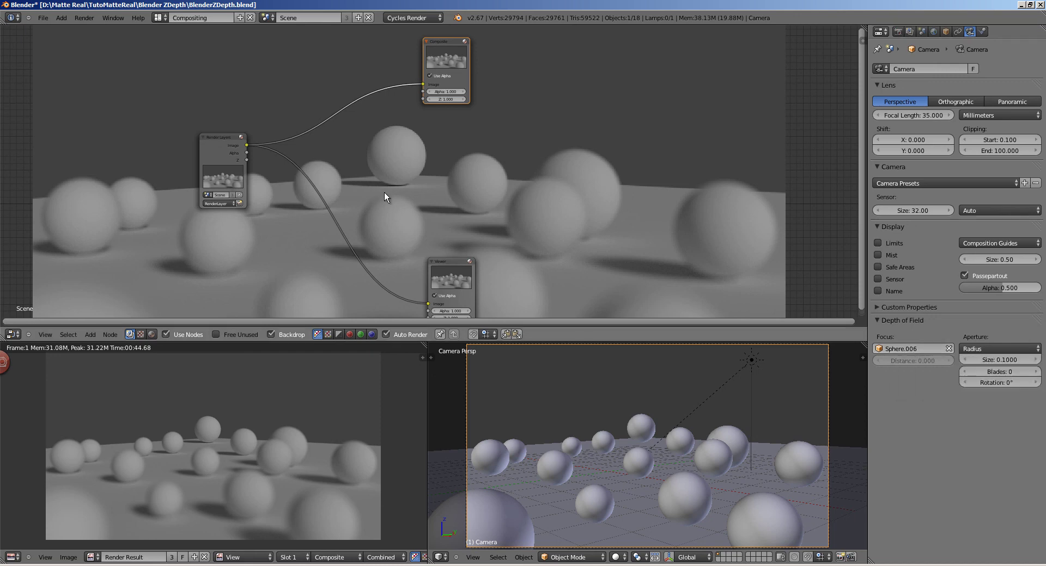
Show the render settings and pull Viewer and Composite left toward Render Layers
left_click(898, 31)
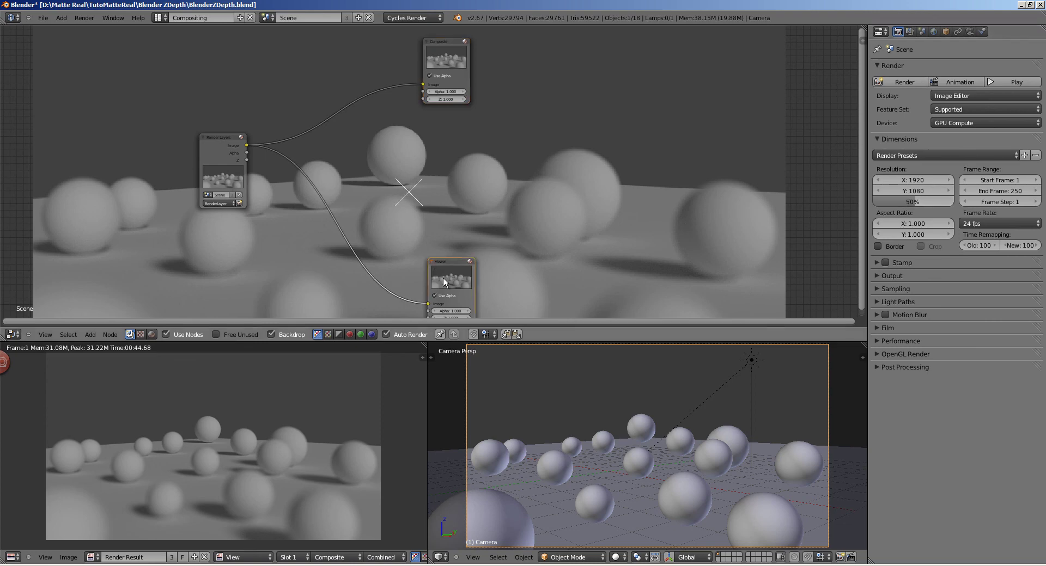
left_click_drag(443, 277, 409, 270)
left_click_drag(427, 101, 405, 169)
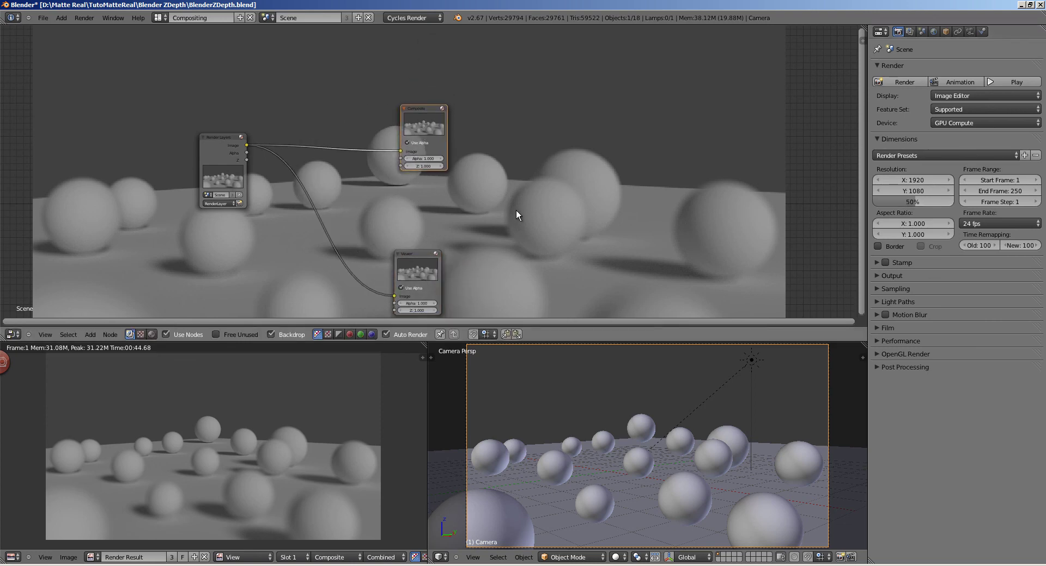